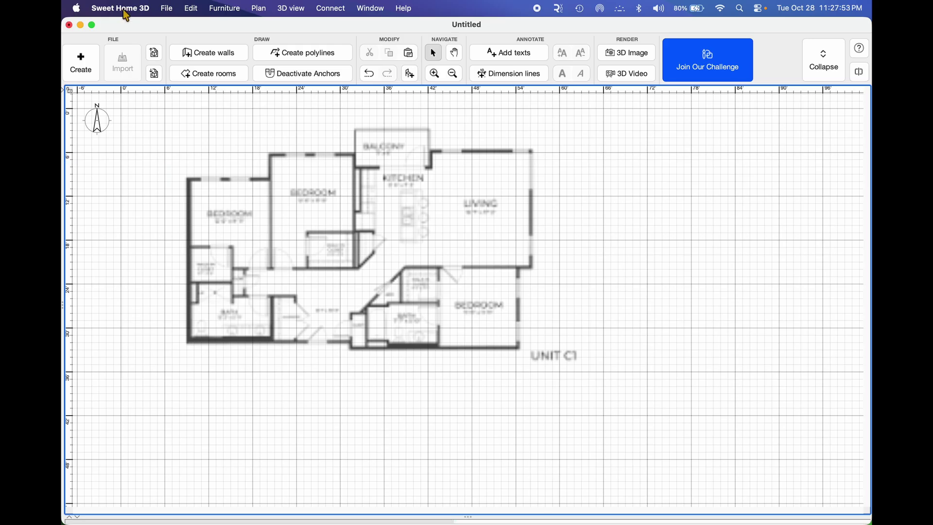
# Review the default thickness and height for new walls in the preferences.
pyautogui.click(125, 12)
pyautogui.click(125, 45)
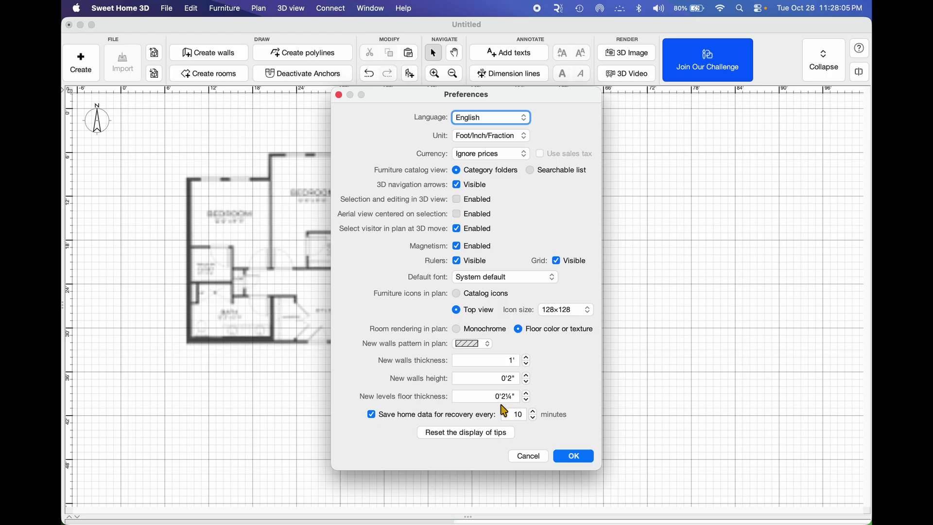
pyautogui.click(574, 456)
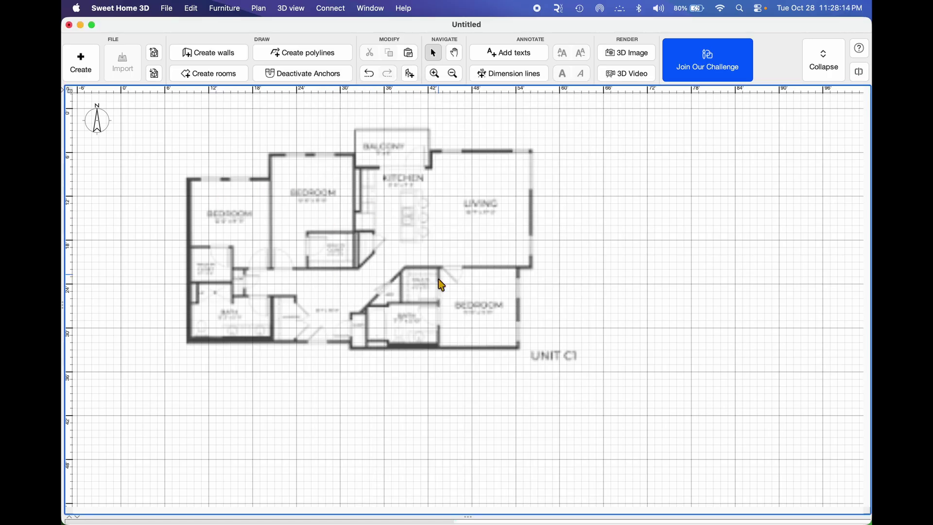
# Trace 1-foot-thick exterior walls down the plan's west side, along the stepped south side and up the southeast bedroom's east side.
pyautogui.click(217, 59)
pyautogui.click(189, 179)
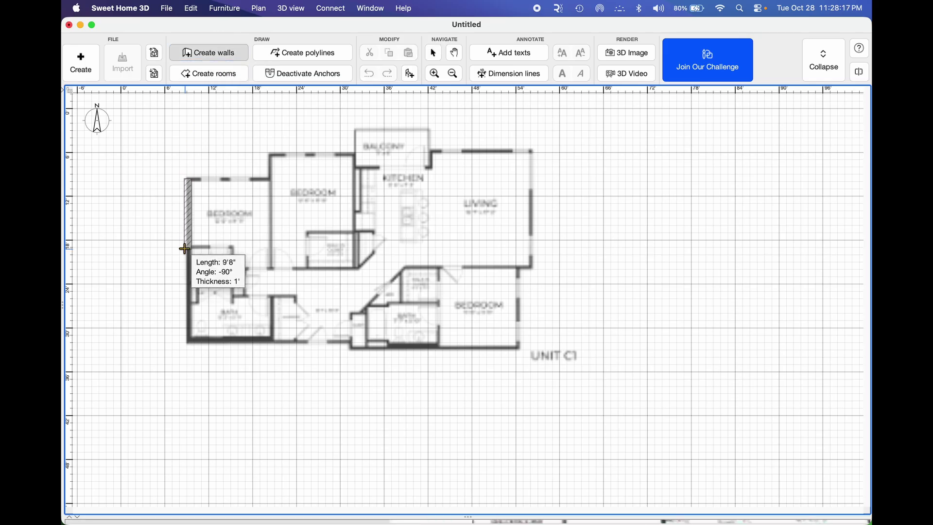
pyautogui.click(190, 341)
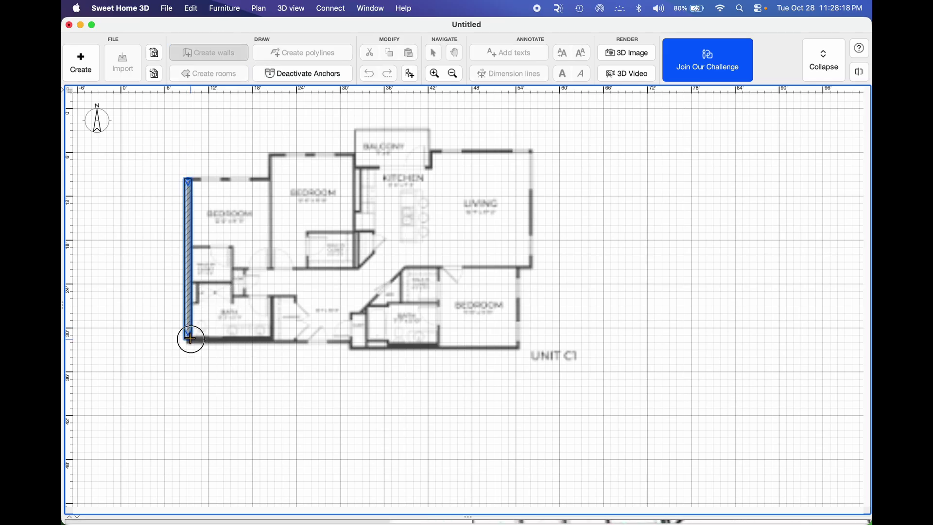
pyautogui.click(349, 339)
pyautogui.click(349, 348)
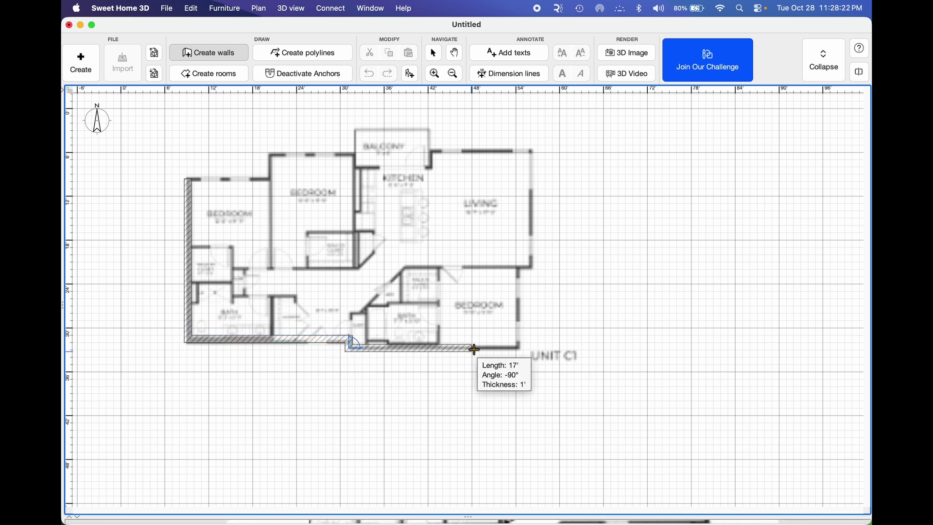
pyautogui.click(520, 348)
pyautogui.click(520, 267)
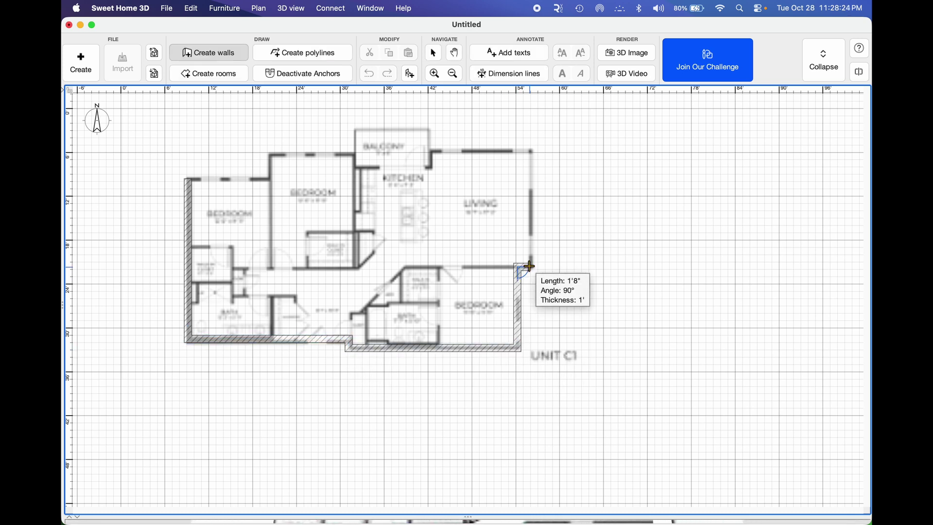
# Continue the exterior walls around the living room, along the balcony recess and the two northern bedrooms, closing the outline at the northwest corner.
pyautogui.click(531, 266)
pyautogui.click(532, 151)
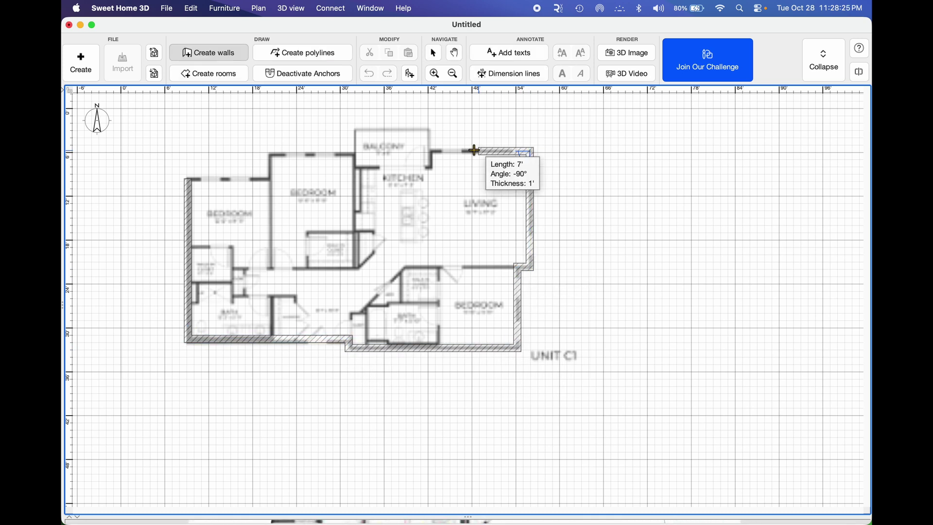
pyautogui.click(429, 151)
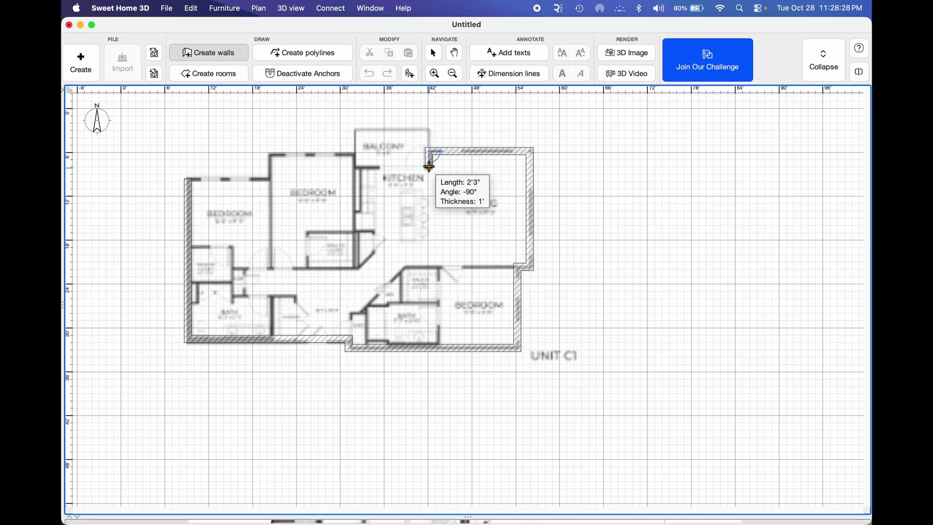
pyautogui.click(430, 167)
pyautogui.click(353, 168)
pyautogui.click(354, 154)
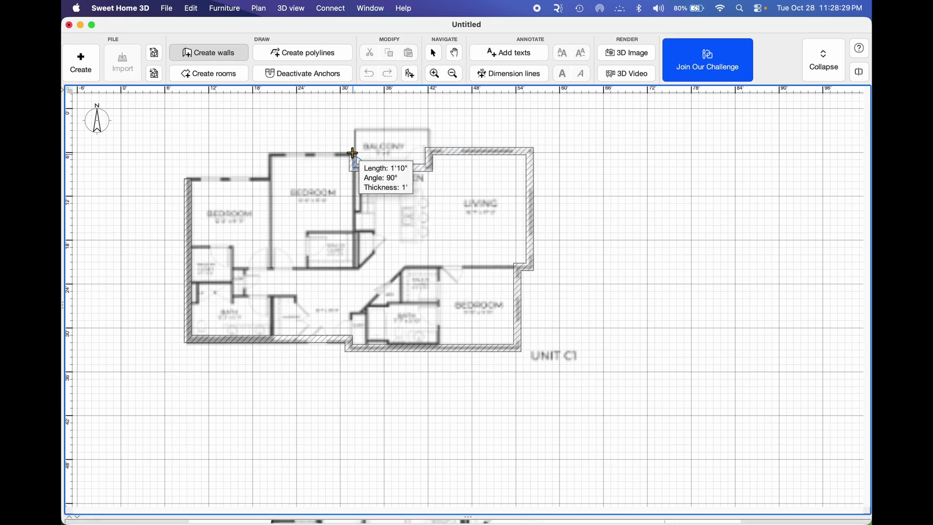
pyautogui.click(269, 154)
pyautogui.click(268, 178)
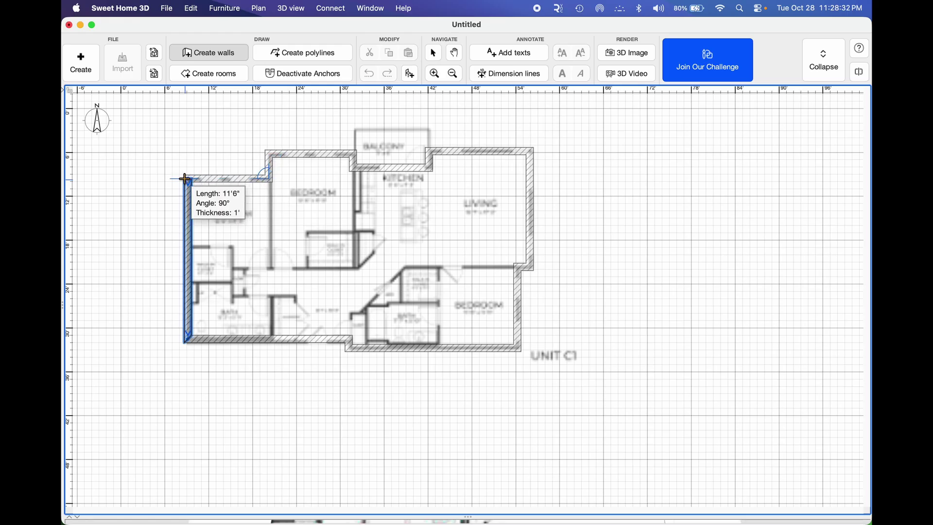
pyautogui.doubleClick(184, 178)
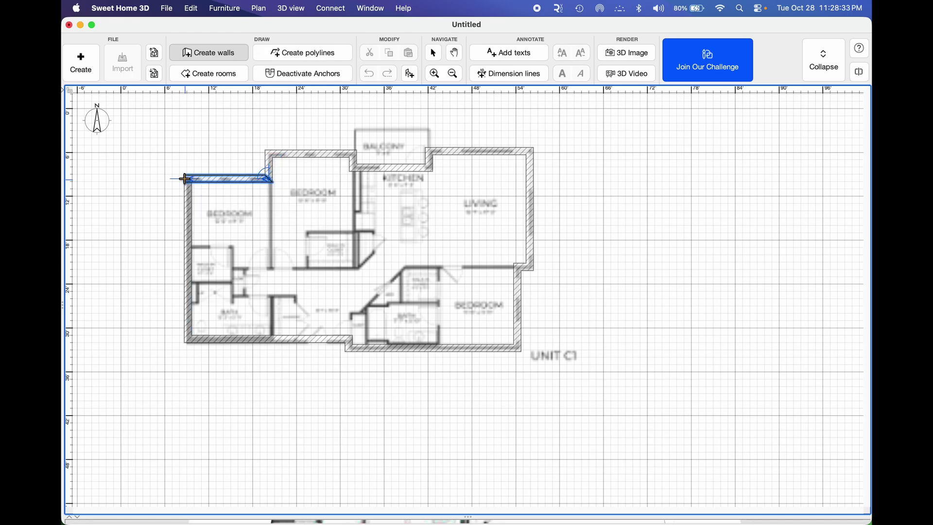
# Draw the wall between the two northern bedrooms and continue it around the west bedroom's closet to the west exterior wall.
pyautogui.click(268, 179)
pyautogui.click(269, 273)
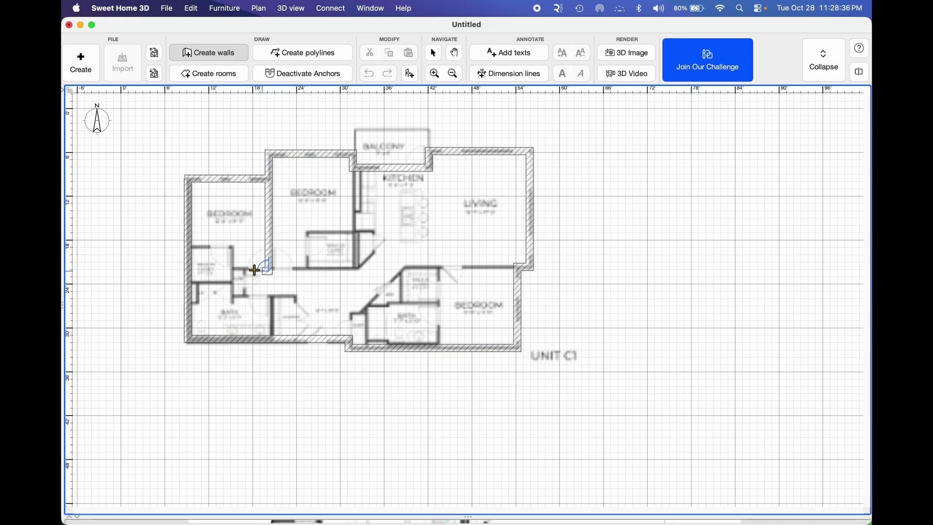
pyautogui.click(231, 270)
pyautogui.click(231, 246)
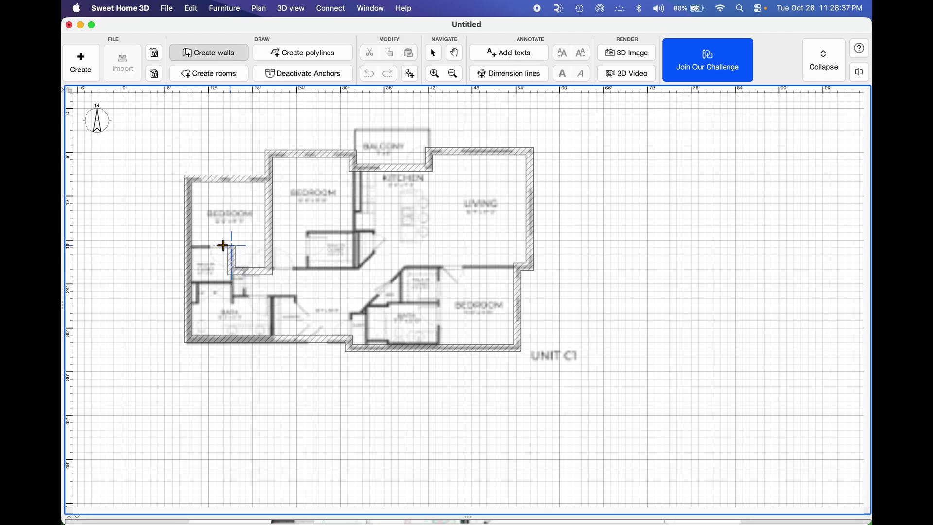
pyautogui.doubleClick(189, 246)
# Enclose the west bedroom's closet with a south wall and a short return joining the bedroom's south wall.
pyautogui.click(188, 280)
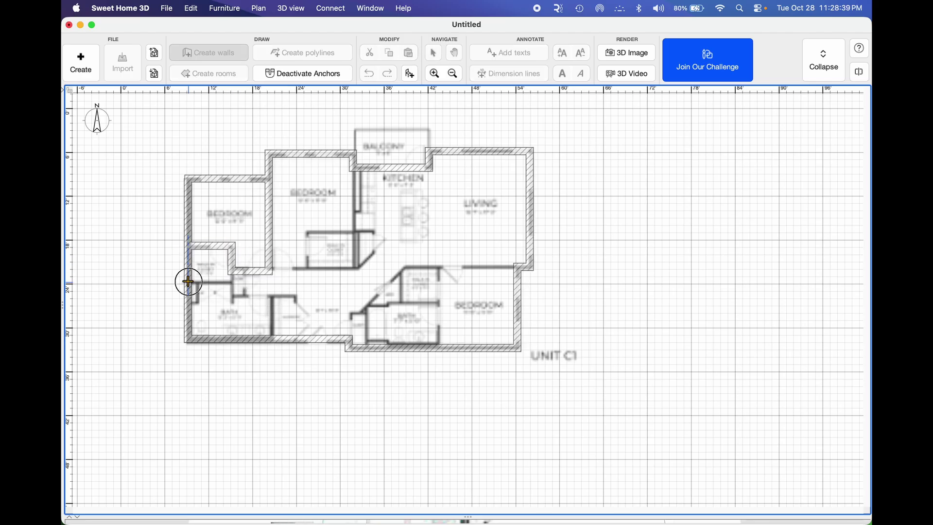
pyautogui.click(232, 280)
pyautogui.doubleClick(233, 271)
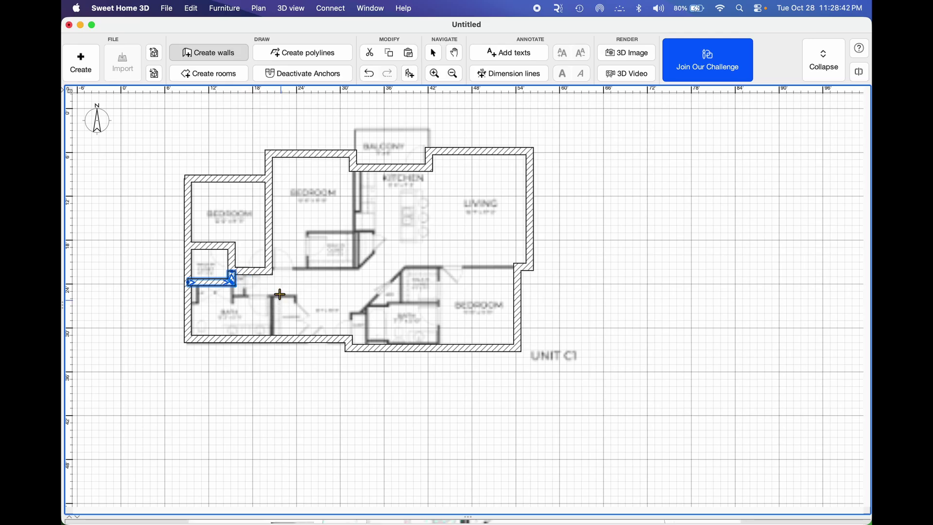
# Draw the middle bedroom's south wall, the walk-in closet walls with the angled corner, and the wall separating the bedroom from the kitchen.
pyautogui.click(273, 271)
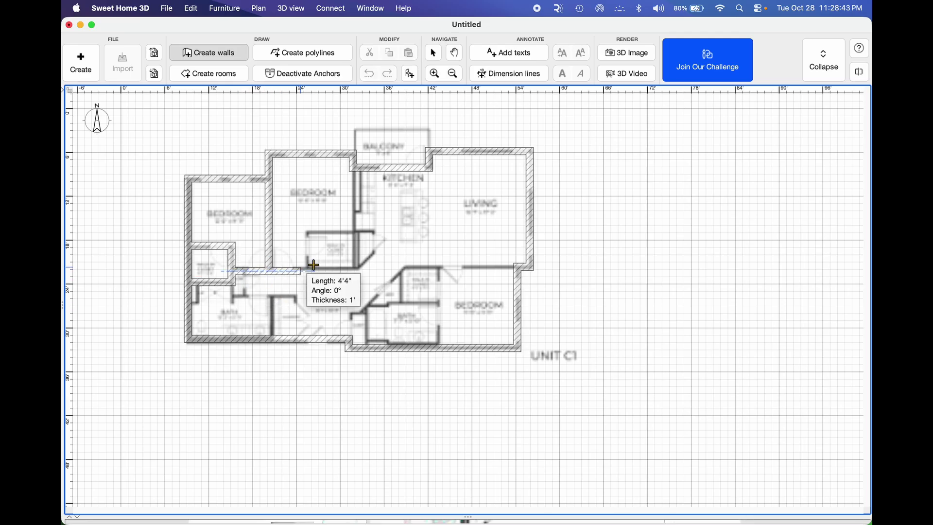
pyautogui.click(360, 271)
pyautogui.click(378, 253)
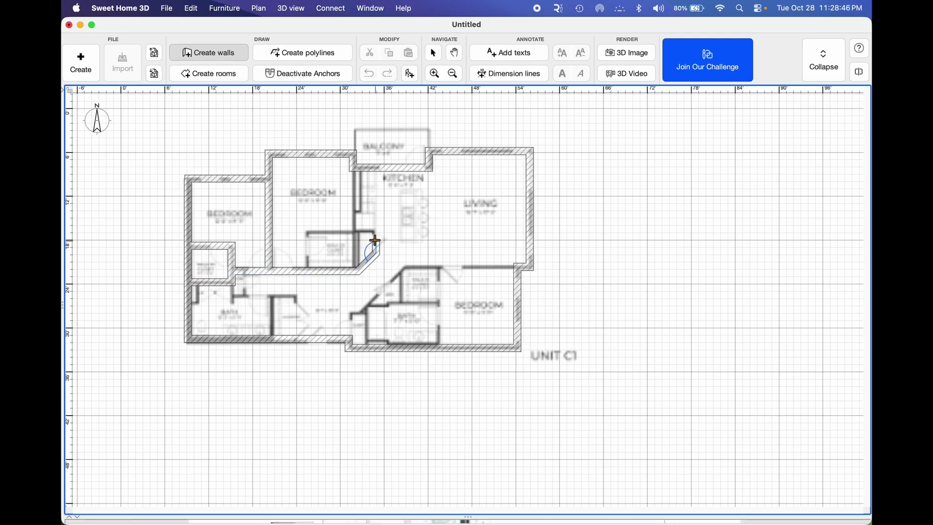
pyautogui.click(377, 233)
pyautogui.click(305, 233)
pyautogui.doubleClick(306, 271)
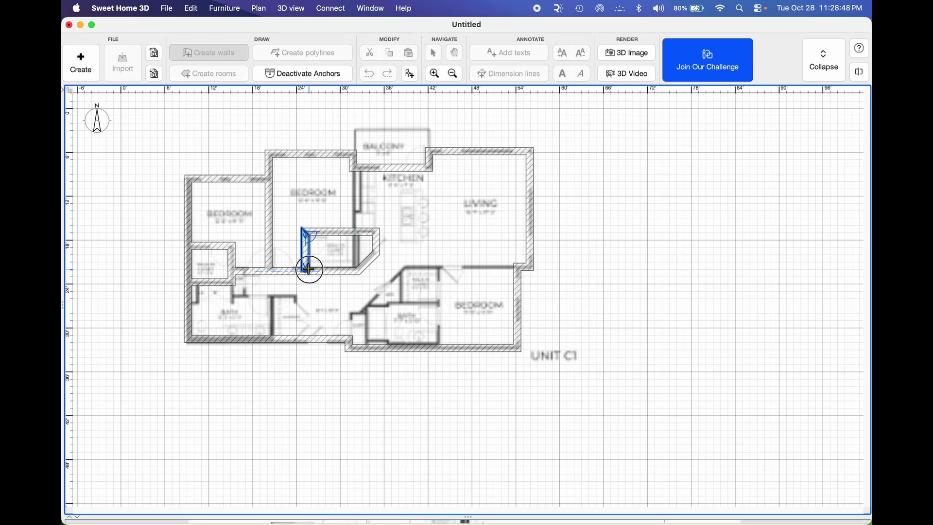
pyautogui.click(358, 171)
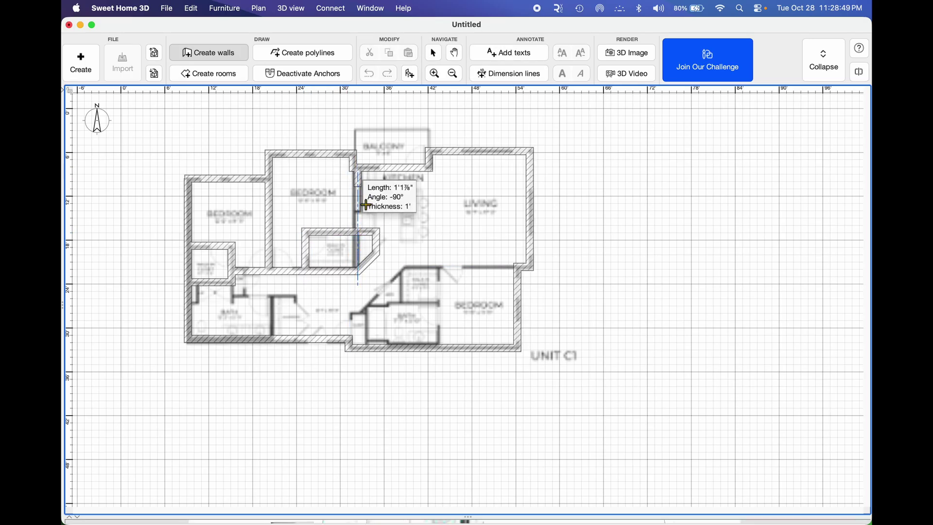
pyautogui.doubleClick(359, 271)
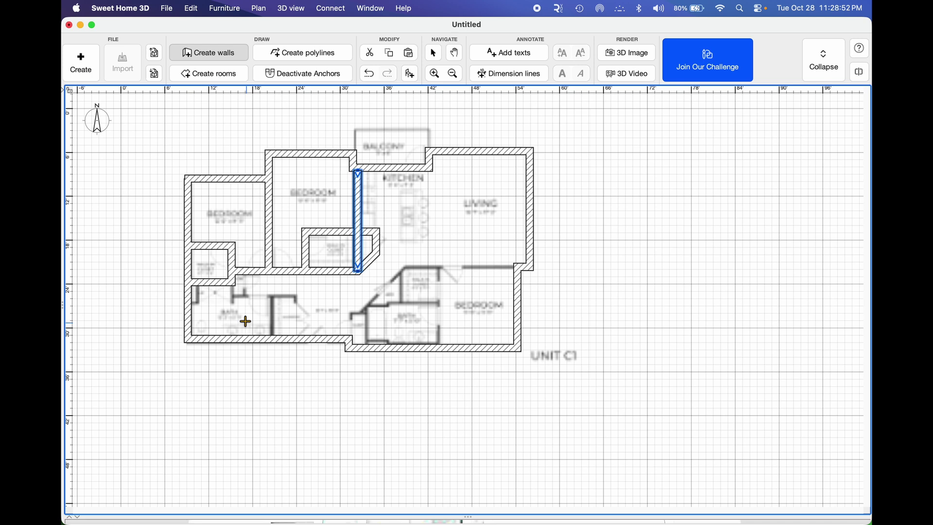
# Draw the walls enclosing the southwest bathroom and the small closet beside the entry.
pyautogui.click(234, 283)
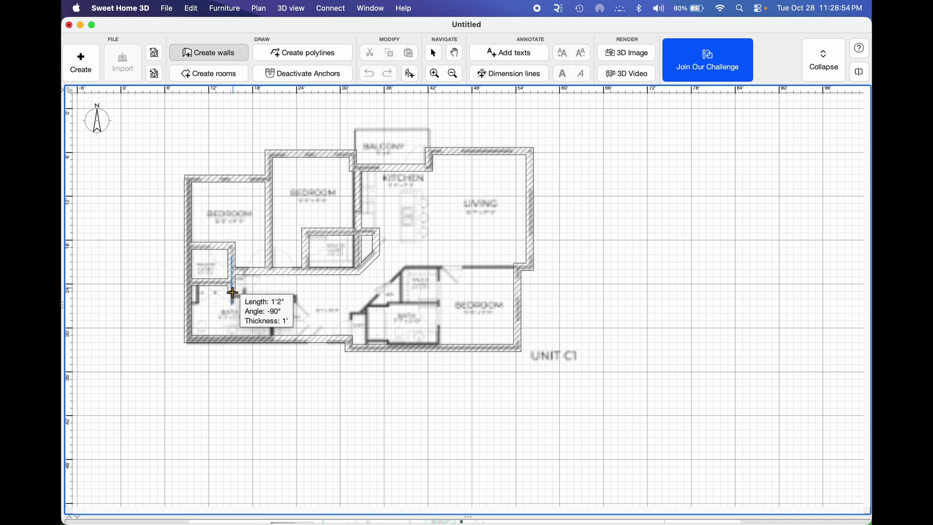
pyautogui.doubleClick(236, 301)
pyautogui.click(243, 296)
pyautogui.click(236, 297)
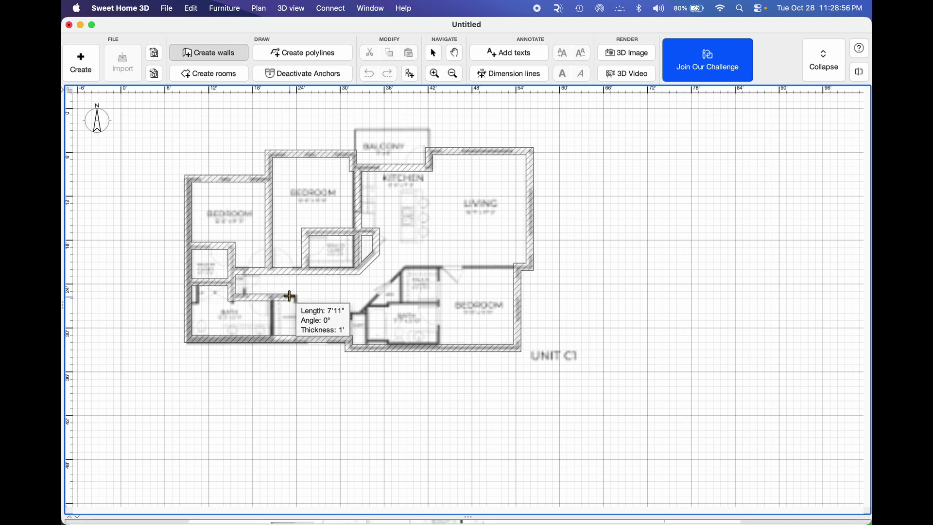
pyautogui.click(294, 298)
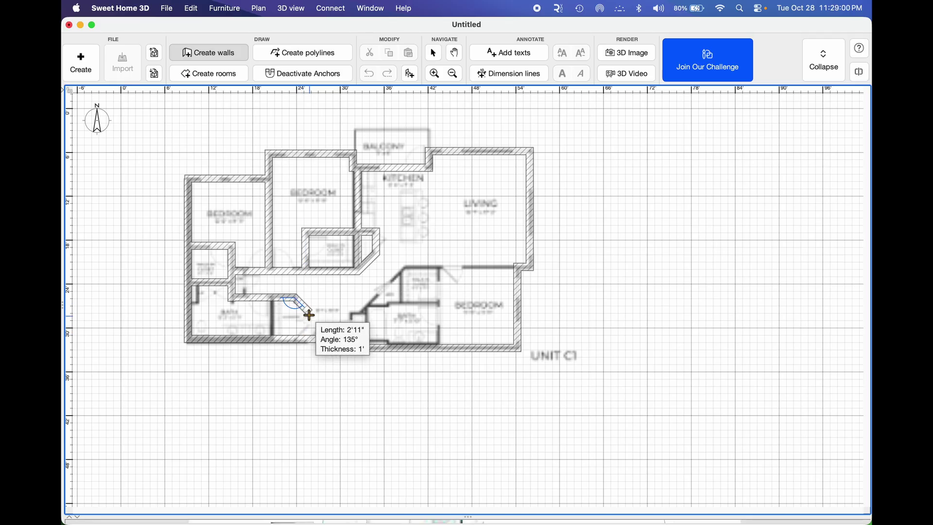
pyautogui.doubleClick(294, 339)
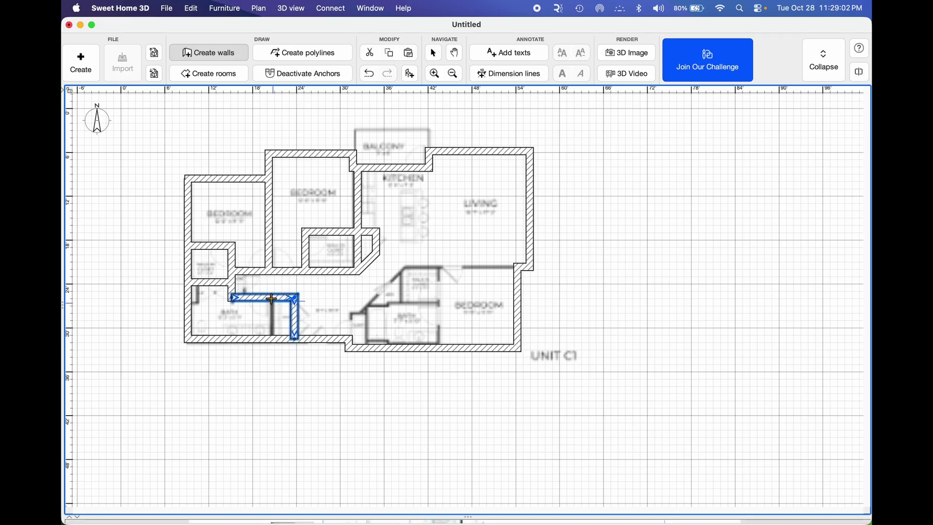
pyautogui.click(270, 297)
pyautogui.doubleClick(273, 339)
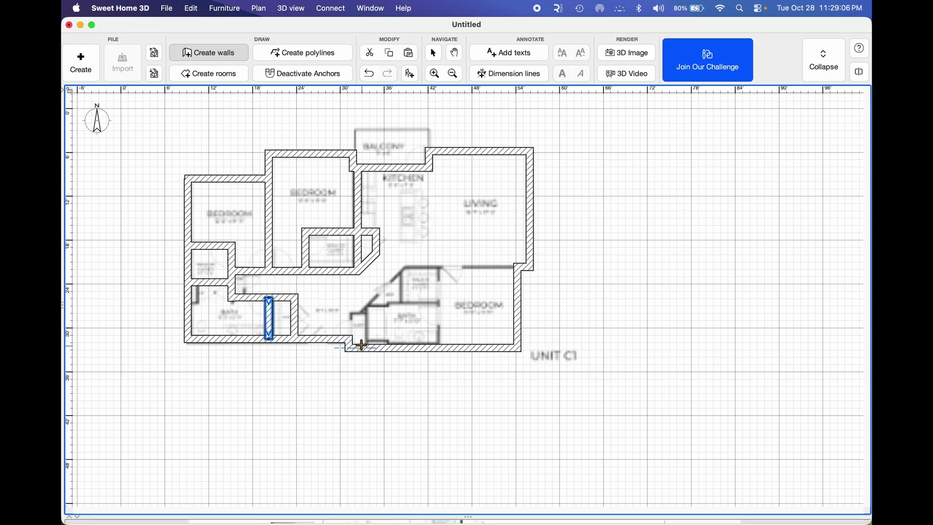
# Draw the diagonal hallway wall from the entry and continue it east along the southeast bedroom's north side.
pyautogui.click(349, 335)
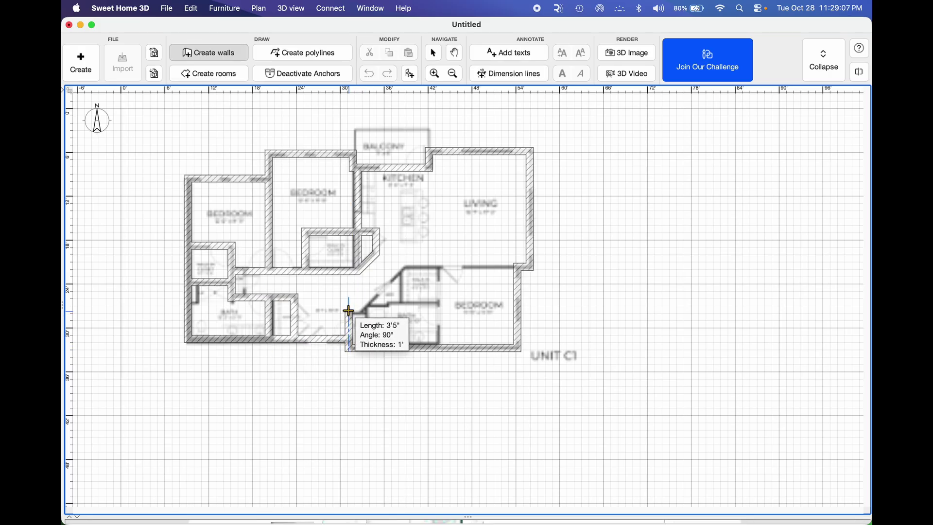
pyautogui.click(405, 267)
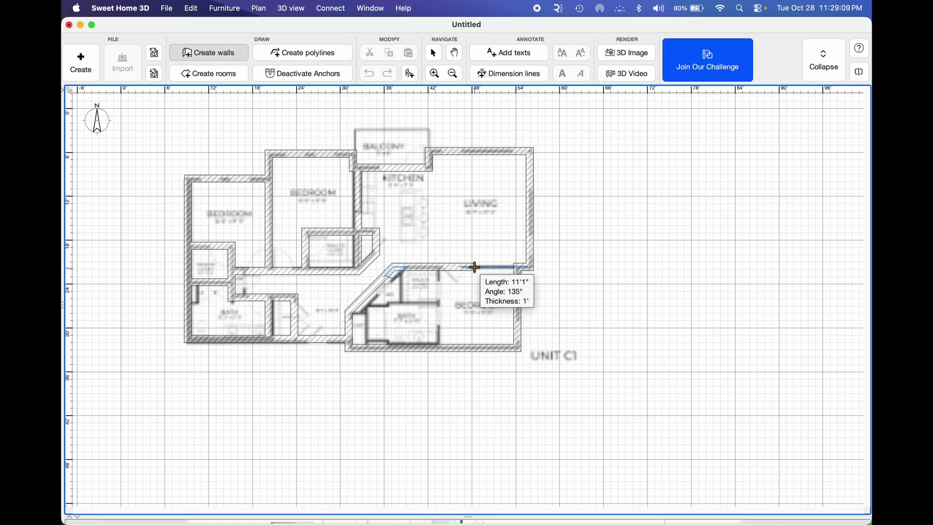
pyautogui.doubleClick(517, 267)
# Draw the wall between the southeast bedroom and its bath, and the wall separating that bath from the closet to its north.
pyautogui.click(438, 269)
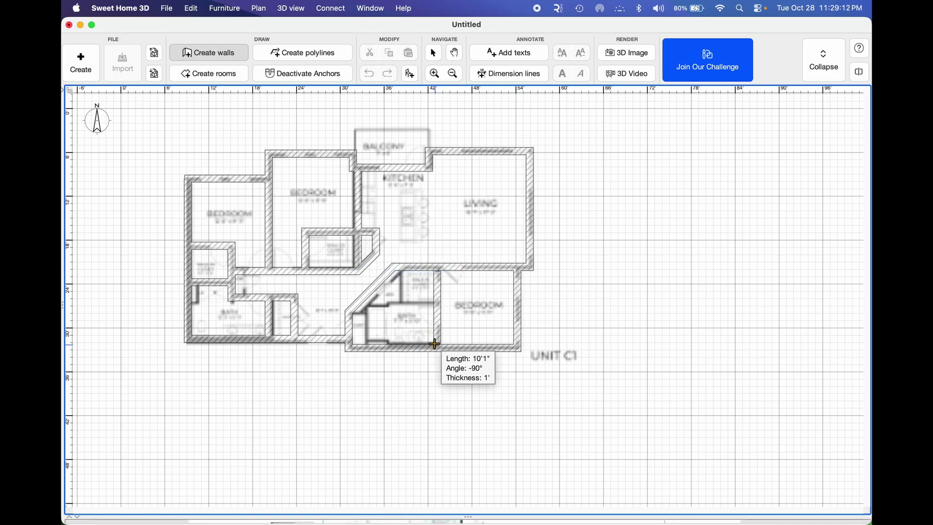
pyautogui.doubleClick(438, 346)
pyautogui.click(437, 305)
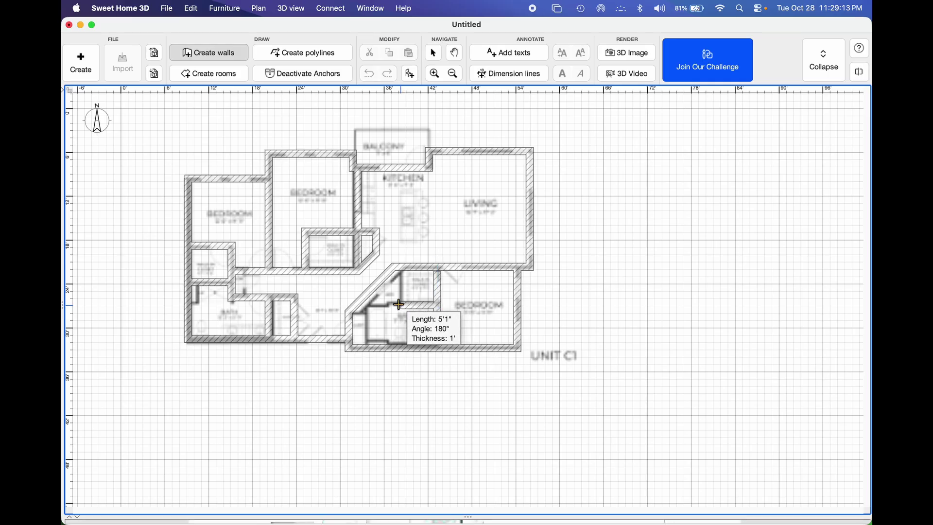
pyautogui.doubleClick(362, 305)
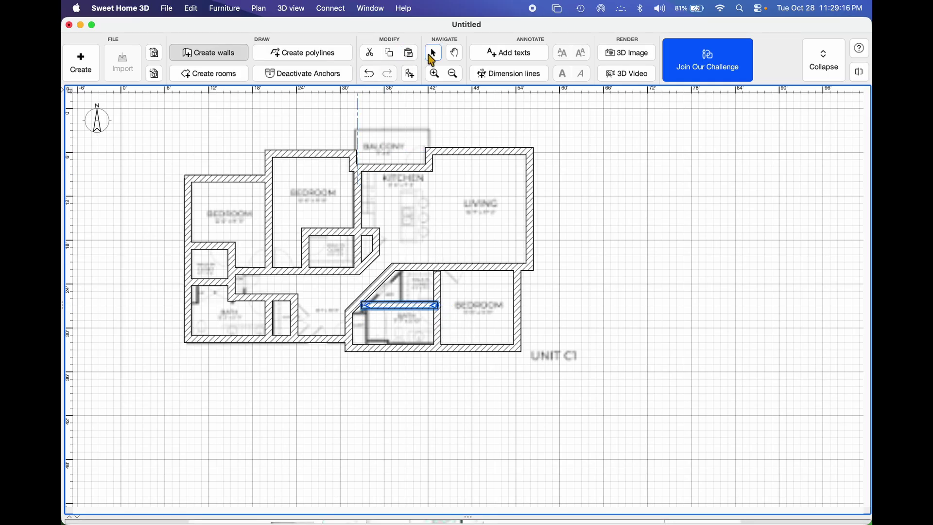
pyautogui.click(433, 53)
pyautogui.click(589, 264)
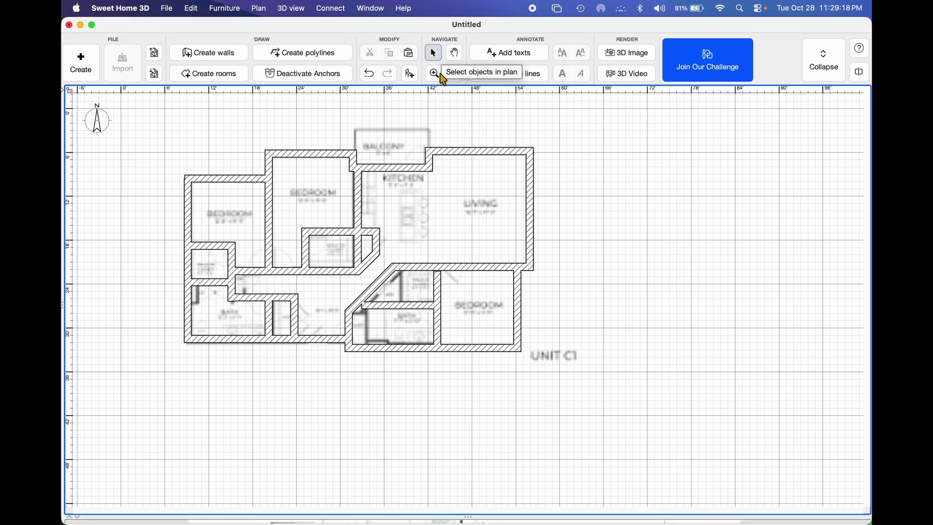
# Extend the west end of the wall between the southeast bath and its neighbouring closet to meet the diagonal hallway wall.
pyautogui.scroll(1, 402, 332)
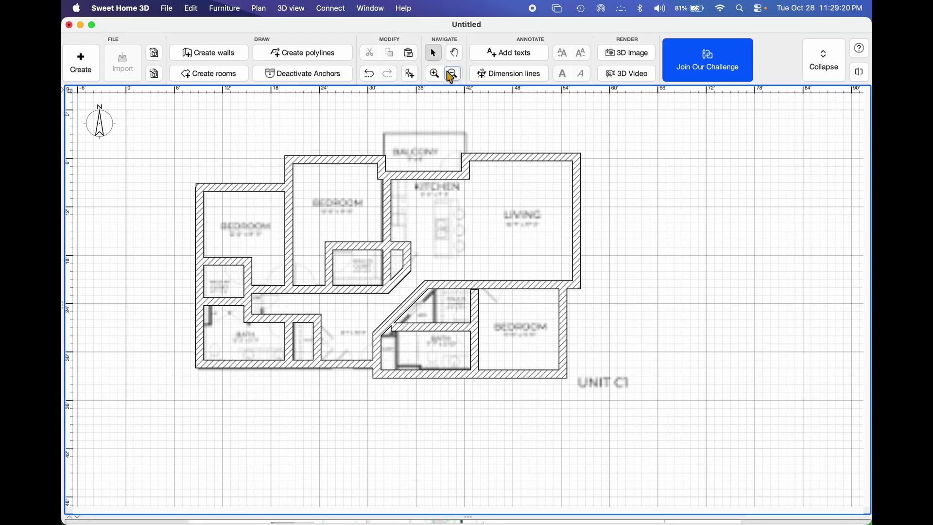
pyautogui.click(455, 52)
pyautogui.click(440, 54)
pyautogui.scroll(5, 408, 360)
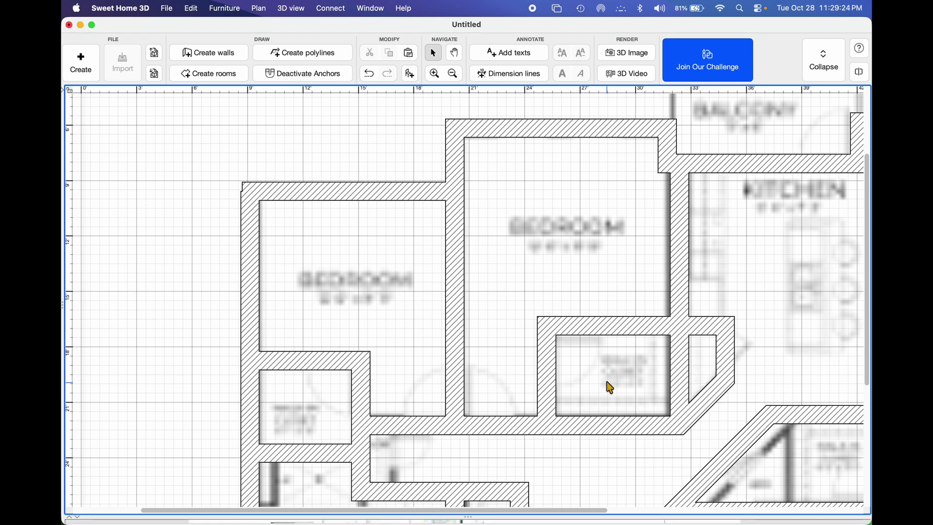
pyautogui.scroll(-5, 611, 388)
pyautogui.hscroll(3, 611, 387)
pyautogui.hscroll(5, 572, 380)
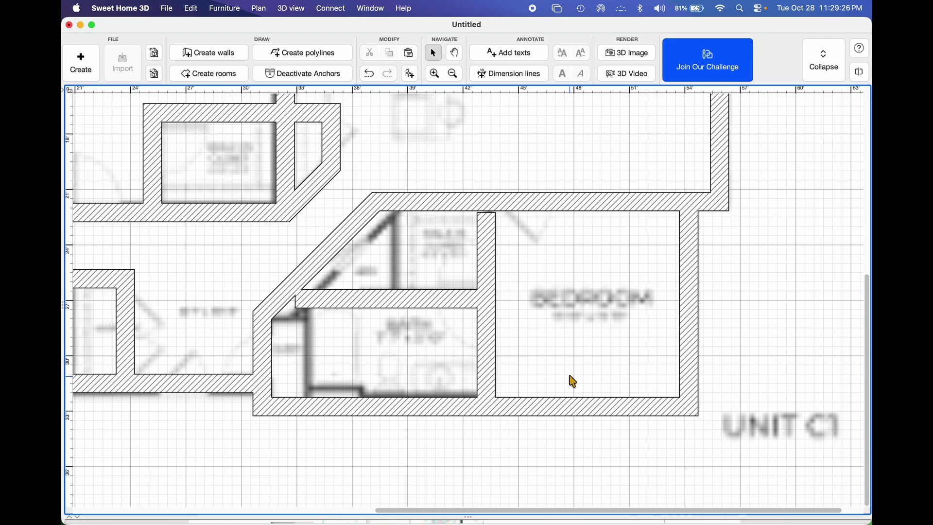
pyautogui.hscroll(-5, 572, 380)
pyautogui.hscroll(3, 571, 380)
pyautogui.hscroll(-2, 572, 380)
pyautogui.click(521, 298)
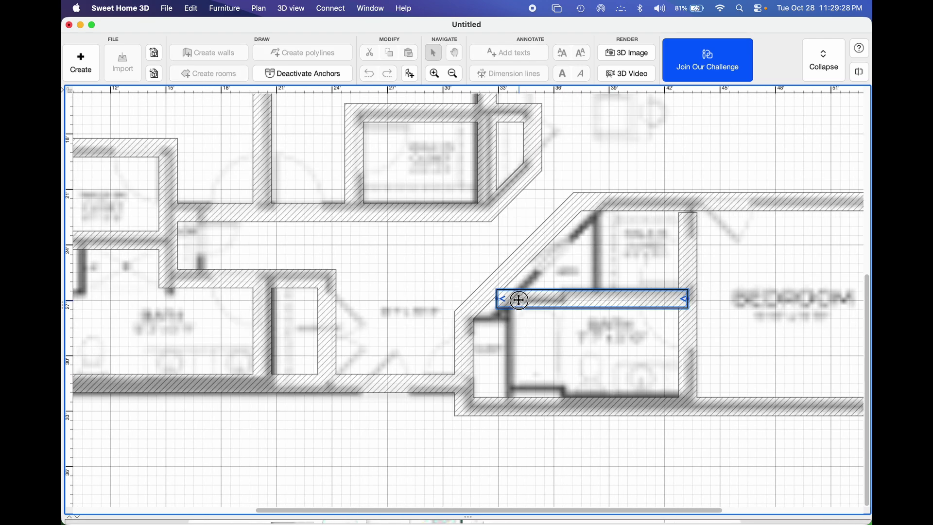
pyautogui.moveTo(495, 298); pyautogui.dragTo(484, 298)
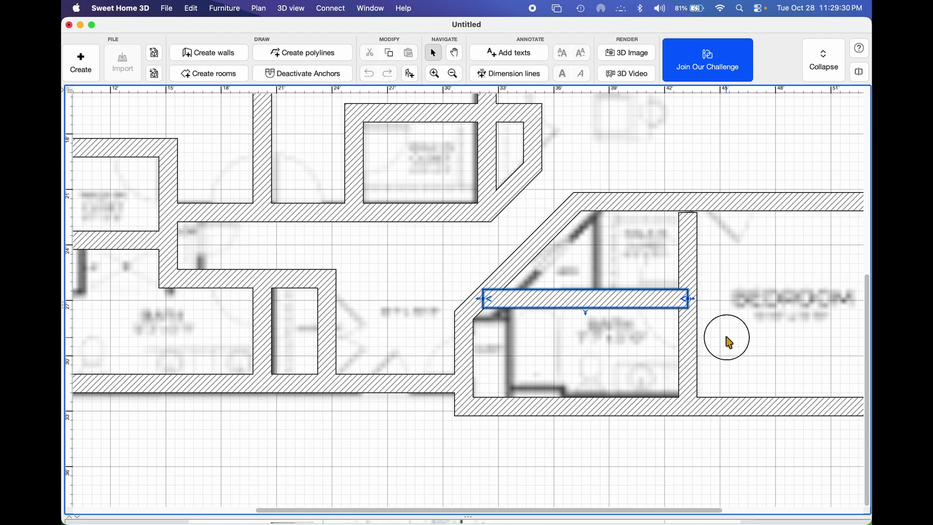
pyautogui.click(726, 341)
# Move the north end of the west exterior wall to close the west bedroom's northwest corner.
pyautogui.scroll(-6, 731, 343)
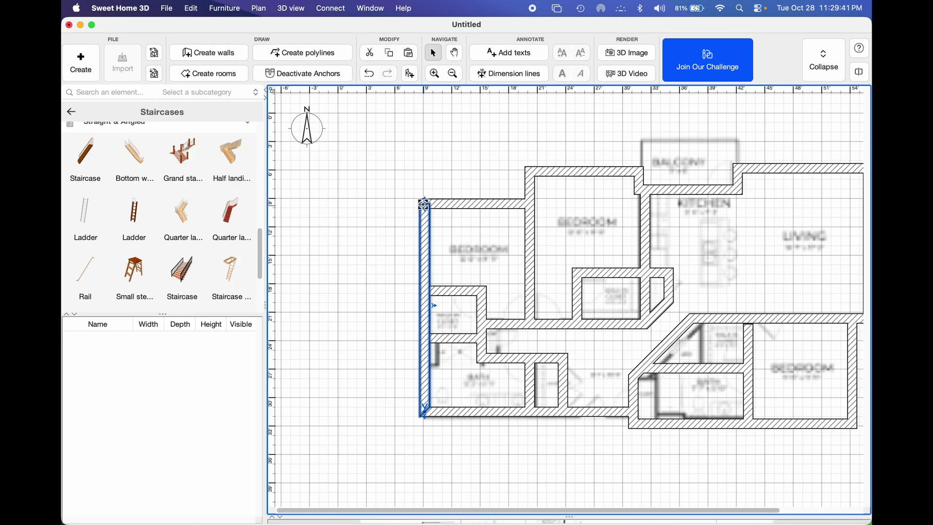
pyautogui.moveTo(427, 201); pyautogui.dragTo(426, 198)
pyautogui.click(458, 179)
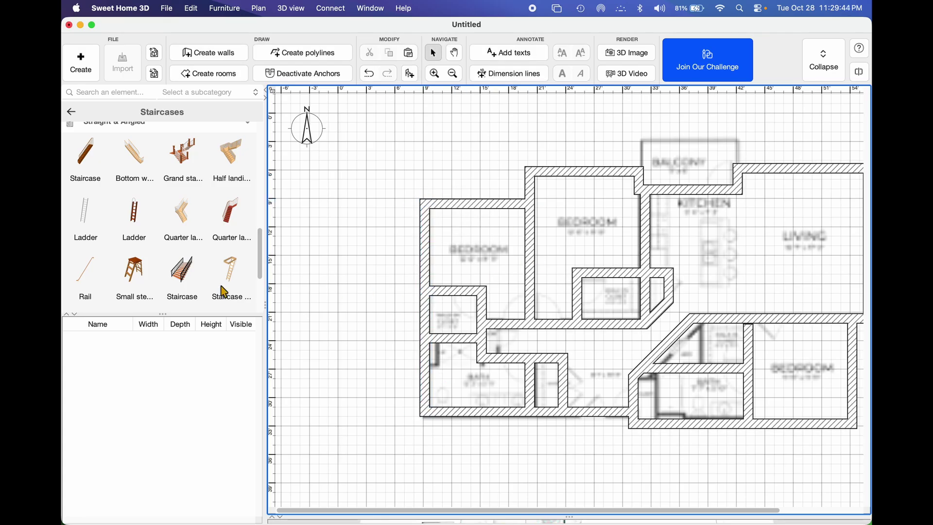
# Place a door frame from the Doors and windows catalog in the north wall of the west bedroom's closet.
pyautogui.click(74, 113)
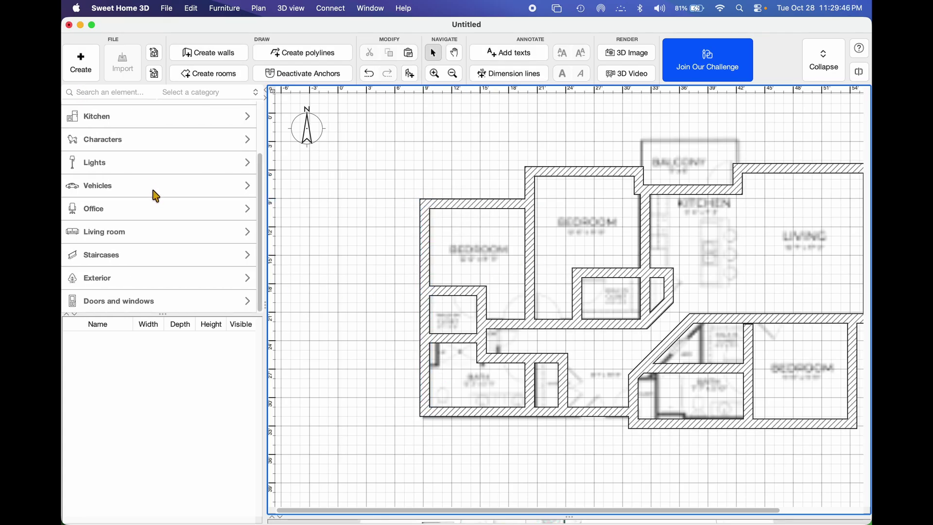
pyautogui.click(156, 306)
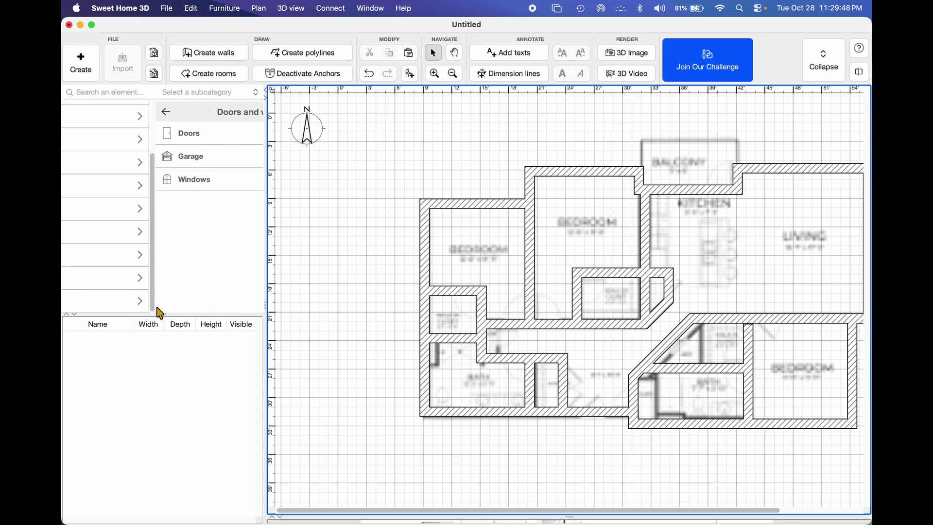
pyautogui.click(162, 150)
pyautogui.click(163, 134)
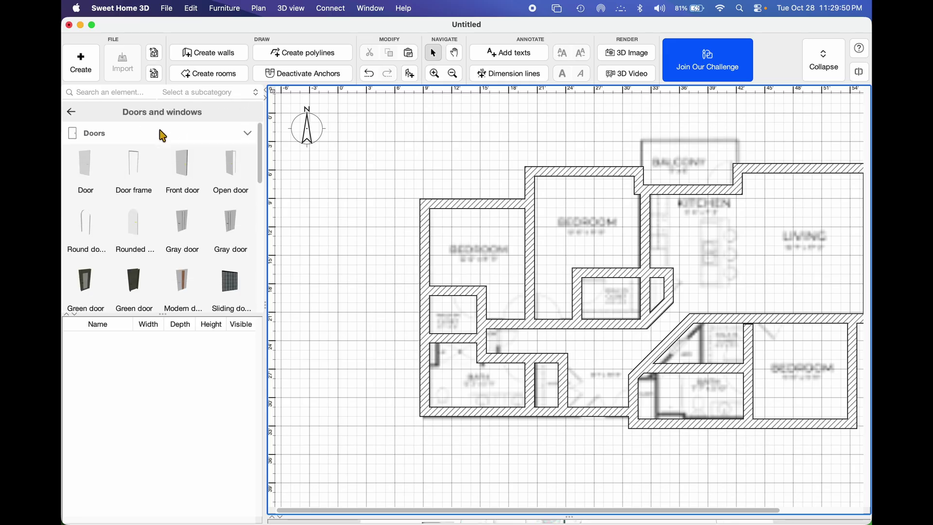
pyautogui.moveTo(138, 165); pyautogui.dragTo(447, 286)
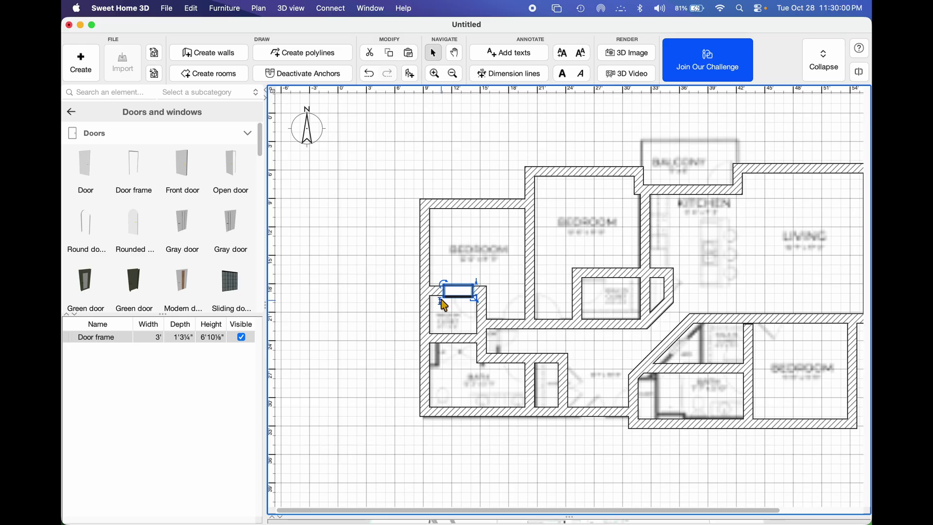
# Paste a copy of the door frame into the west bedroom's north wall, sized 5'11" wide and 3'5" high.
pyautogui.press('super+v')
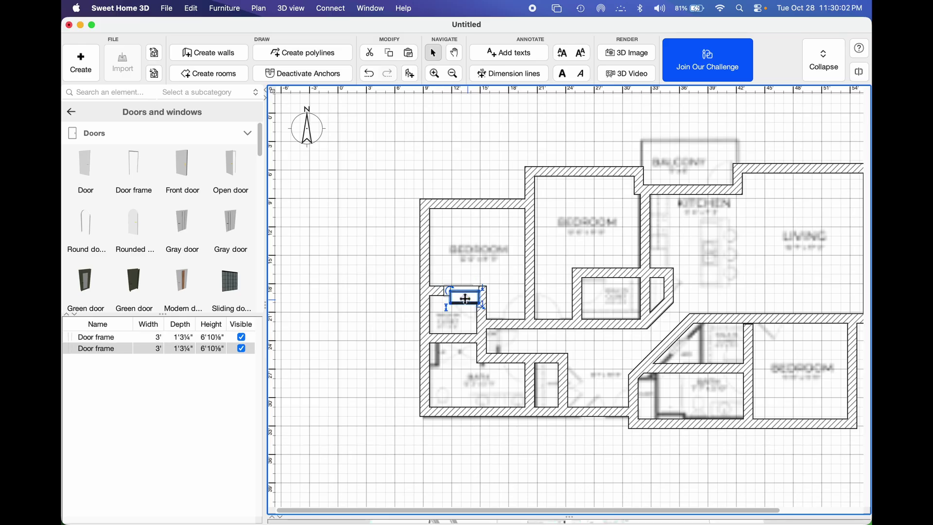
pyautogui.moveTo(466, 298); pyautogui.dragTo(482, 204)
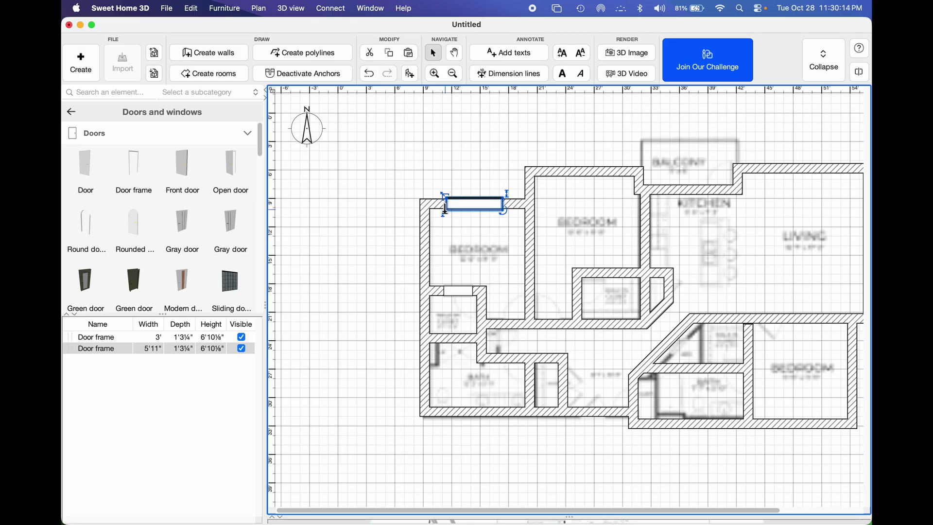
pyautogui.moveTo(448, 208); pyautogui.dragTo(444, 223)
# Duplicate the 5'11" wide opening into the north walls of the middle bedroom and the kitchen.
pyautogui.moveTo(503, 196); pyautogui.dragTo(708, 190)
pyautogui.press('super+d')
pyautogui.press('super+d')
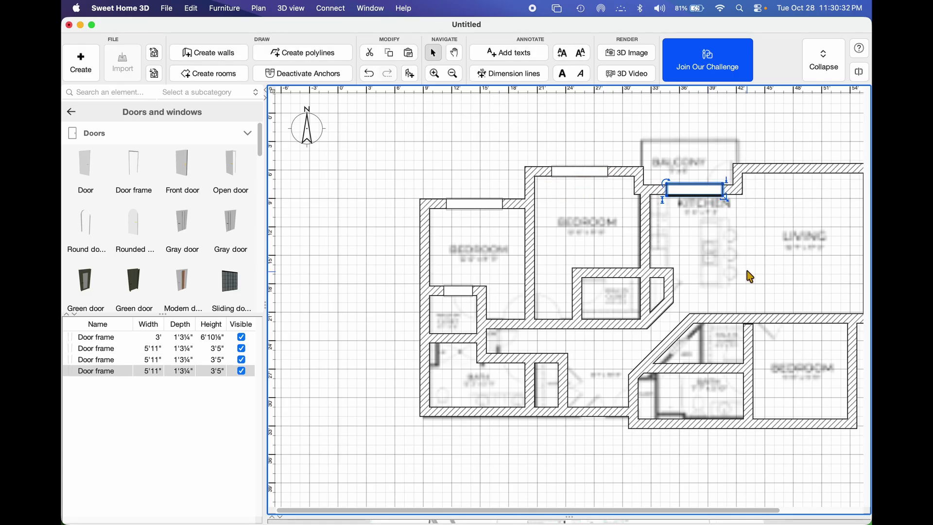
# Duplicate the frame into doorways for both baths, the entry, walk-in and southeast closets, and the southeast bedroom, with widths from 2' to 3'10".
pyautogui.hscroll(5, 751, 280)
pyautogui.press('super+d')
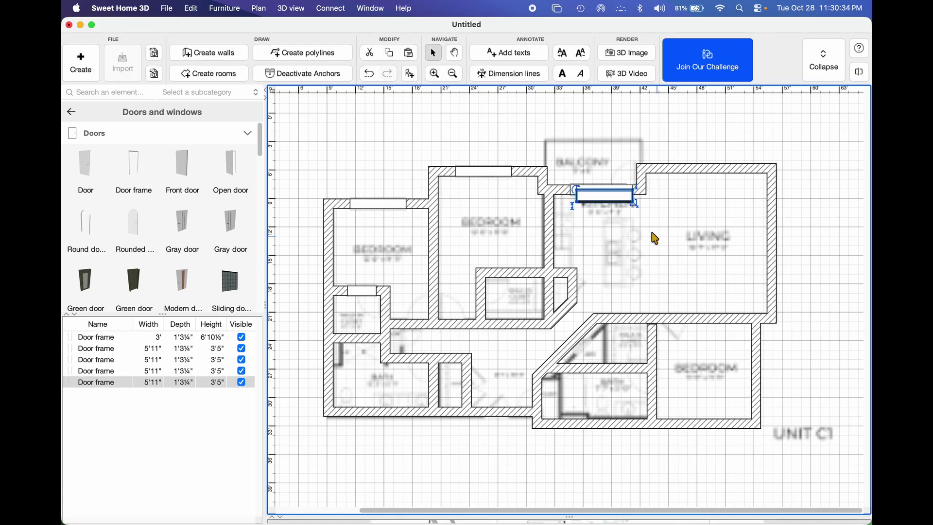
pyautogui.moveTo(608, 197); pyautogui.dragTo(410, 366)
pyautogui.press('super+d')
pyautogui.press('super+d')
pyautogui.press('super+d')
pyautogui.press('super+d')
pyautogui.press('super+d')
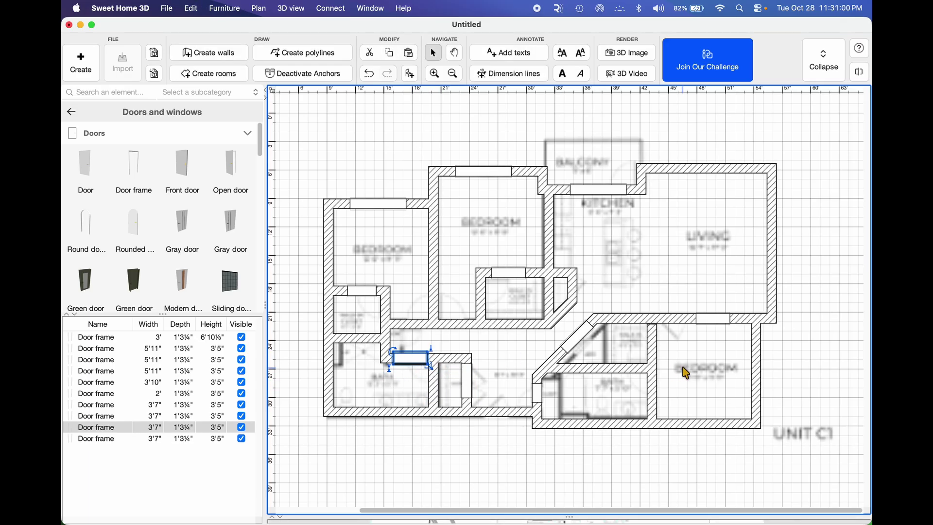
pyautogui.click(652, 350)
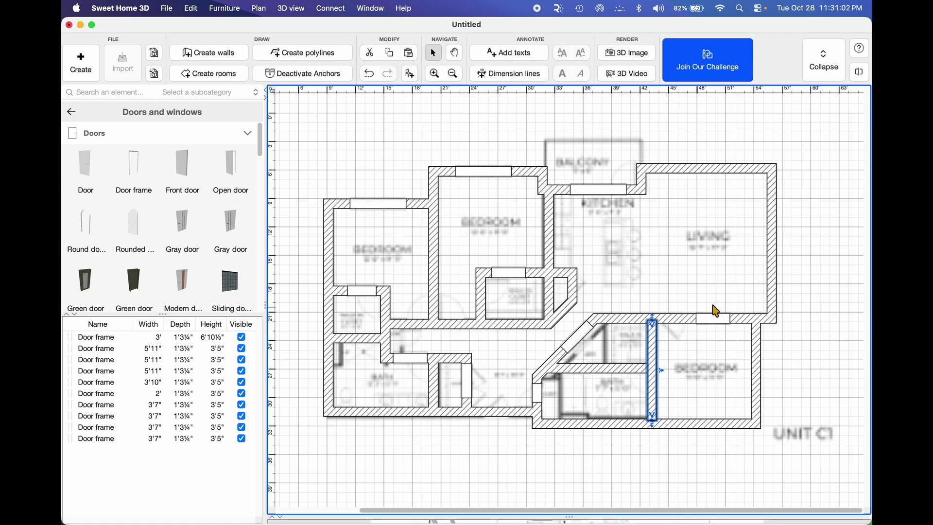
pyautogui.press('Delete')
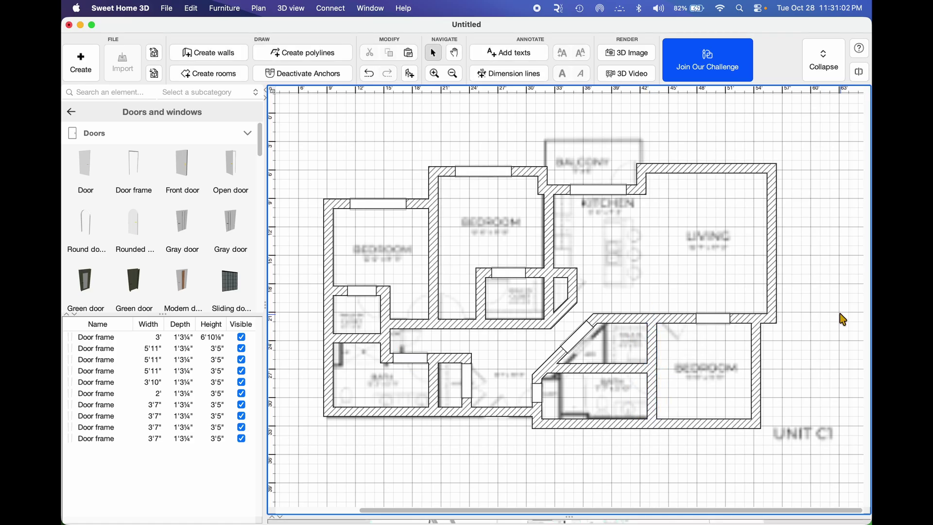
# Create rooms filling both northern bedrooms, the kitchen-living-hallway area, the walk-in closet, the west bedroom's closet and the southwest bath.
pyautogui.click(212, 76)
pyautogui.doubleClick(378, 230)
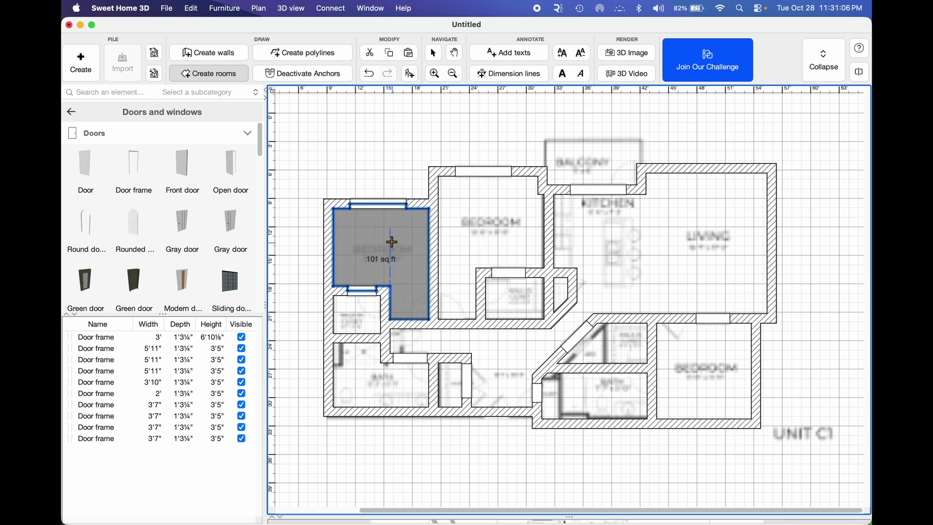
pyautogui.doubleClick(502, 240)
pyautogui.doubleClick(656, 248)
pyautogui.doubleClick(518, 304)
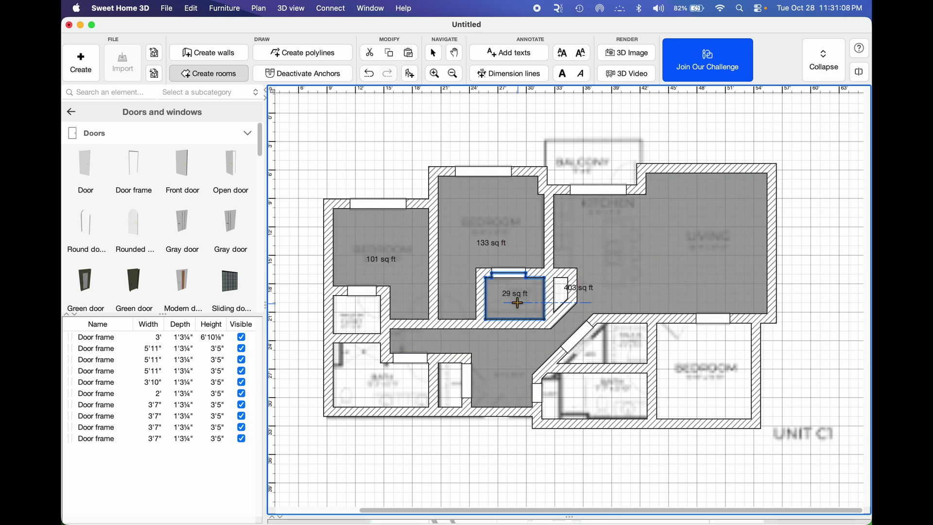
pyautogui.doubleClick(349, 317)
pyautogui.doubleClick(364, 363)
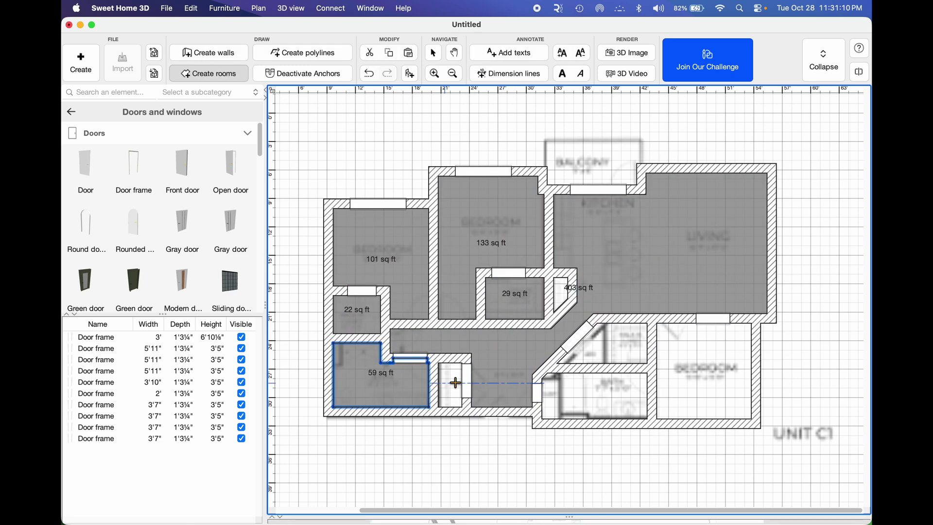
# Create rooms filling the entry closet, the southeast bath and the closet area north of that bath.
pyautogui.click(453, 381)
pyautogui.doubleClick(453, 382)
pyautogui.doubleClick(571, 386)
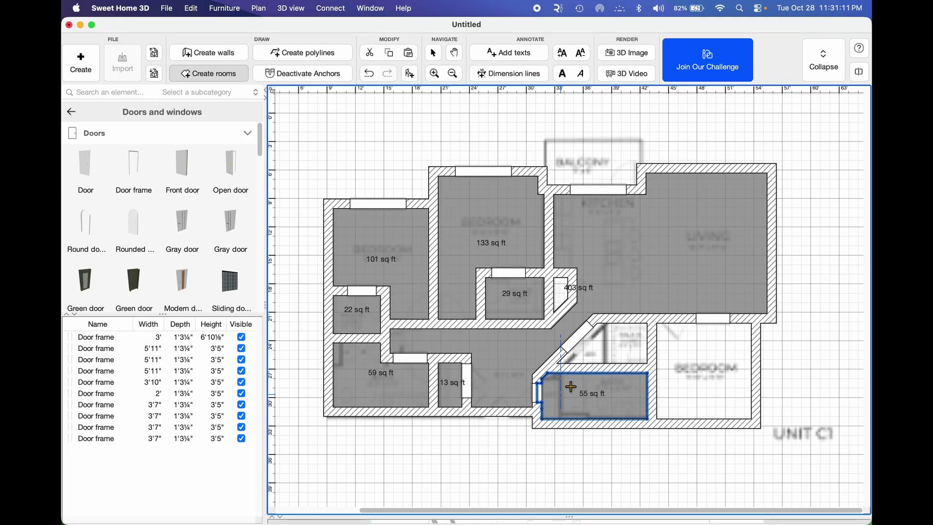
pyautogui.doubleClick(617, 350)
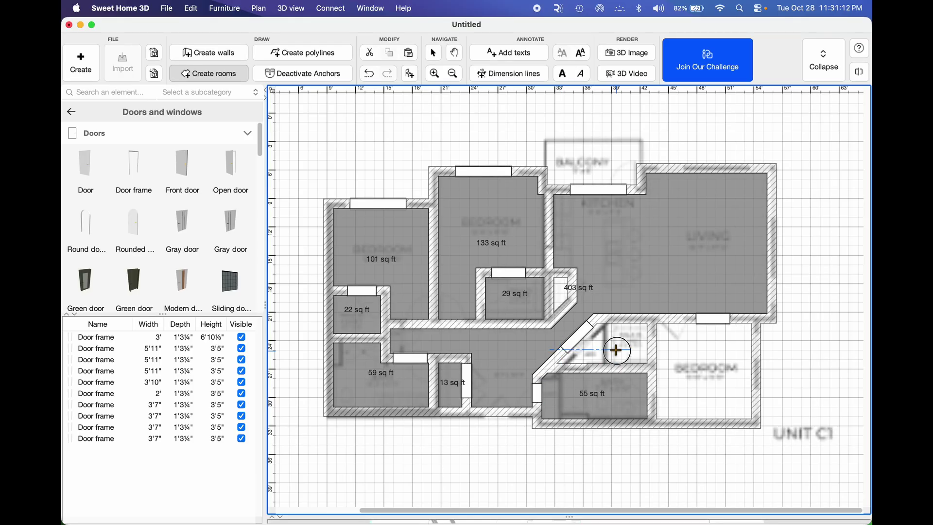
# Draw the southeast bedroom's room corner by corner along its inner walls, about 9'11⅝" by 10'1".
pyautogui.click(657, 324)
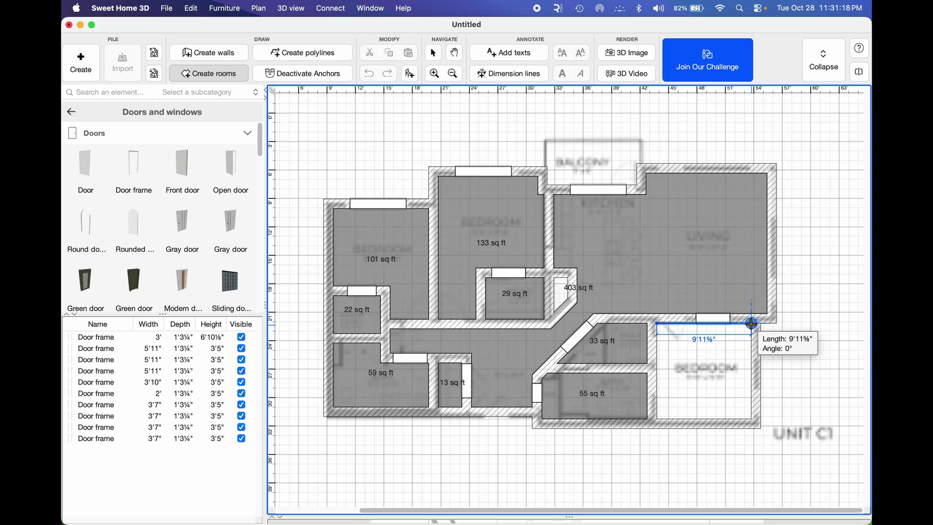
pyautogui.click(752, 324)
pyautogui.click(752, 419)
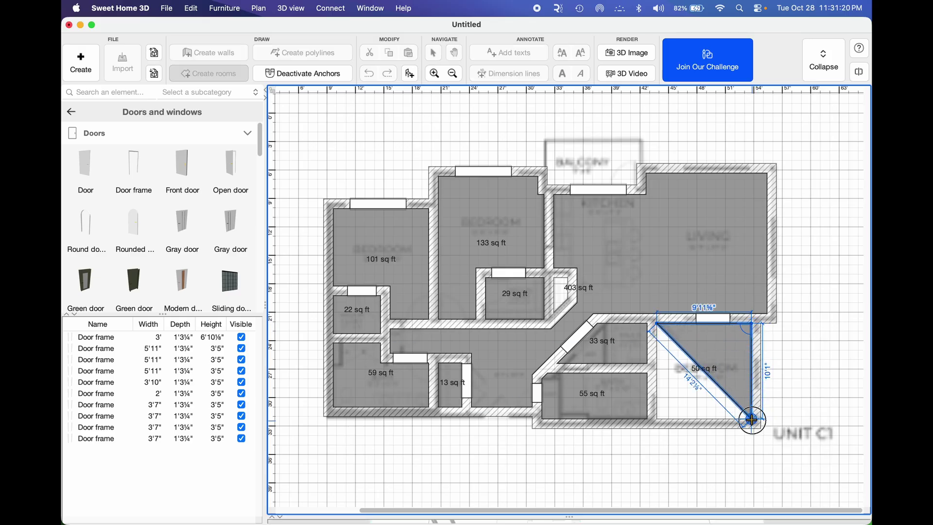
pyautogui.click(658, 419)
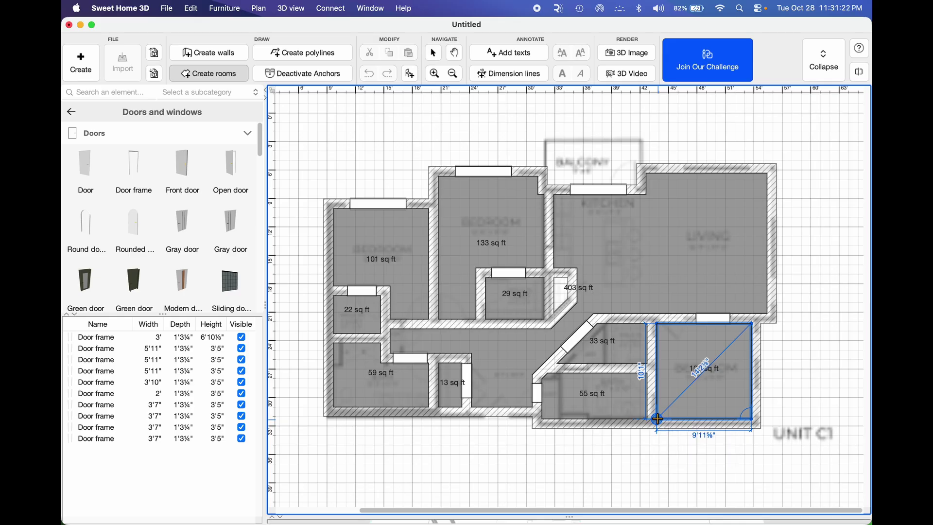
pyautogui.doubleClick(658, 419)
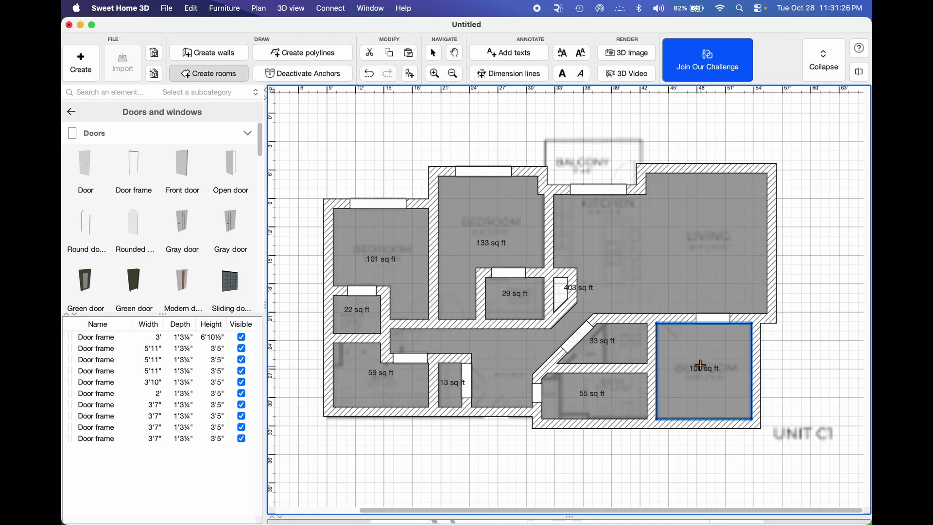
# Apply the recently used gray stone paving texture to the west bedroom's floor.
pyautogui.click(434, 53)
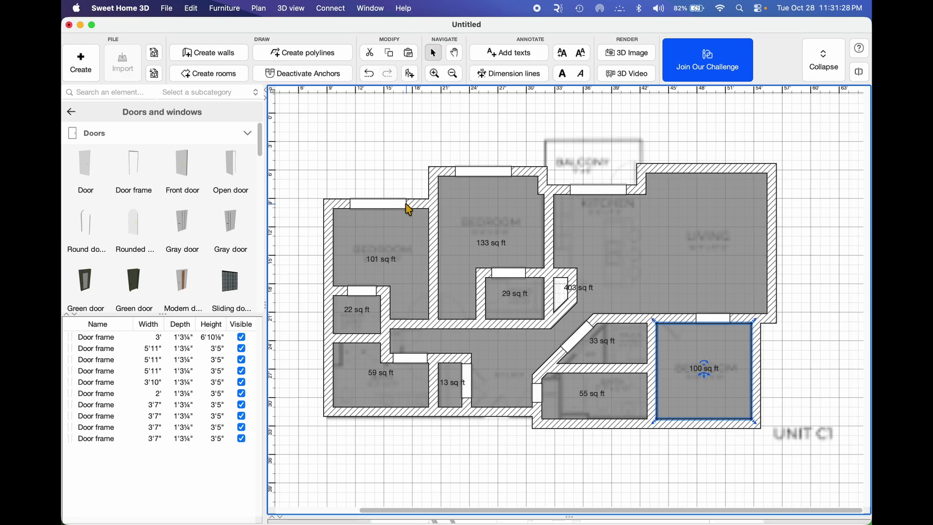
pyautogui.doubleClick(406, 252)
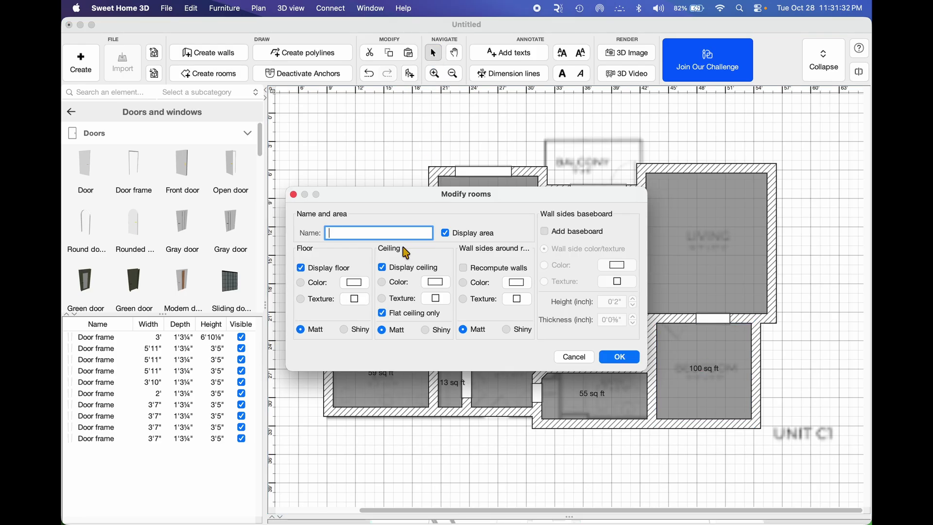
pyautogui.click(358, 299)
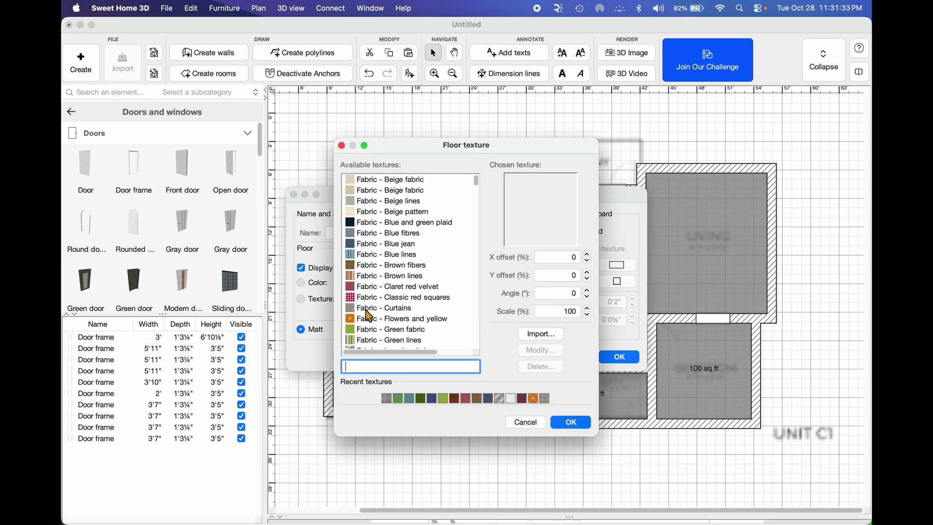
pyautogui.click(389, 398)
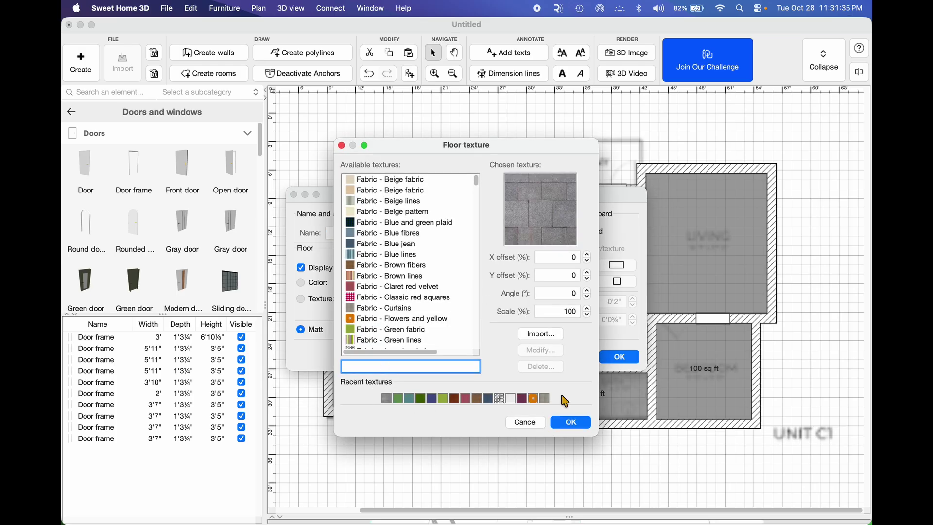
pyautogui.click(572, 423)
pyautogui.click(618, 357)
# Apply the recently used light green texture to the middle bedroom's floor.
pyautogui.doubleClick(491, 200)
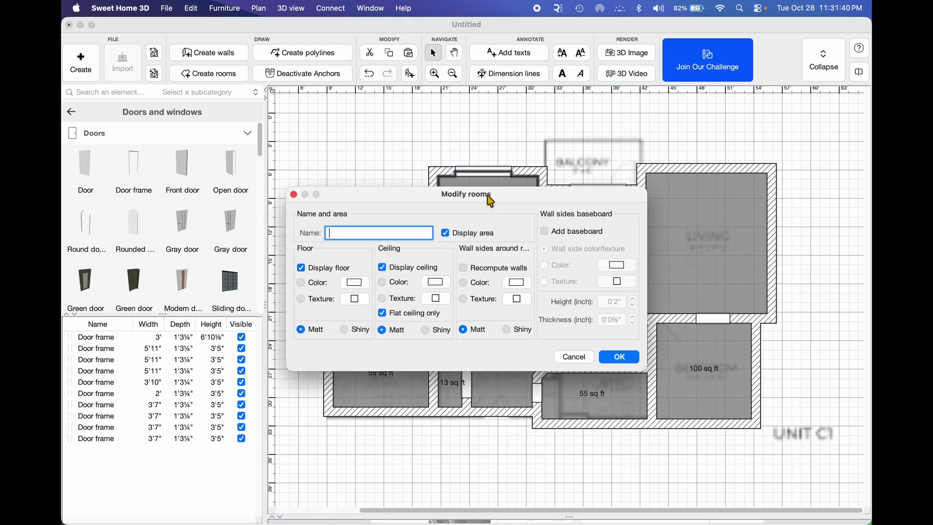
pyautogui.click(355, 299)
pyautogui.click(399, 399)
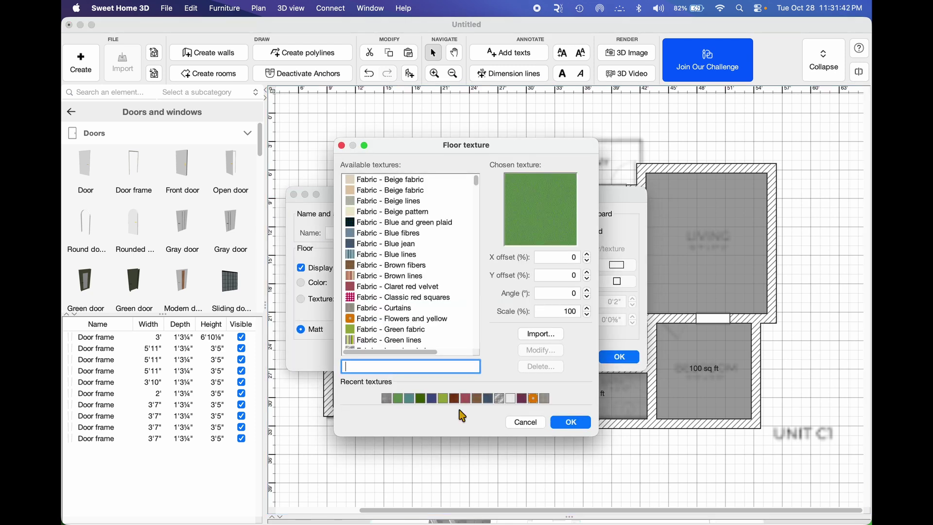
pyautogui.click(573, 422)
pyautogui.click(619, 357)
# Apply the recently used dark green grass texture to the floor of the large living and hallway room.
pyautogui.doubleClick(476, 315)
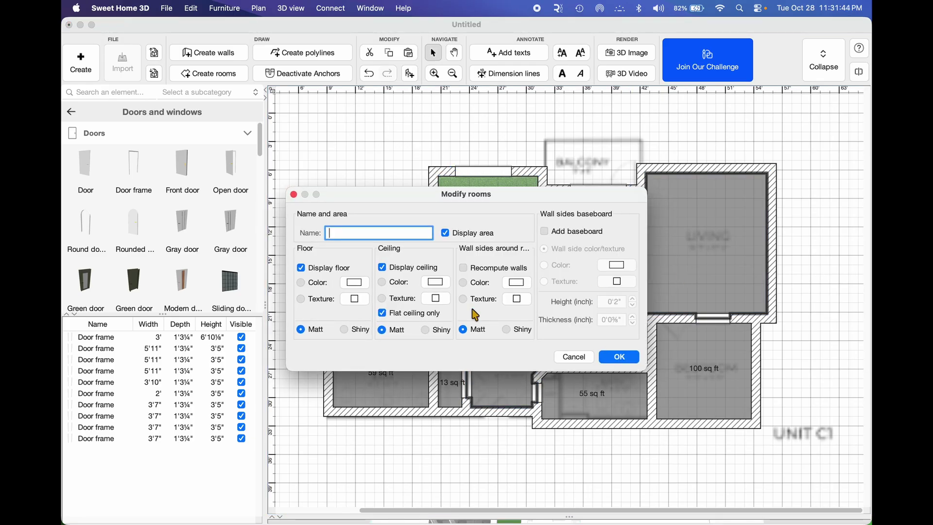
pyautogui.click(356, 299)
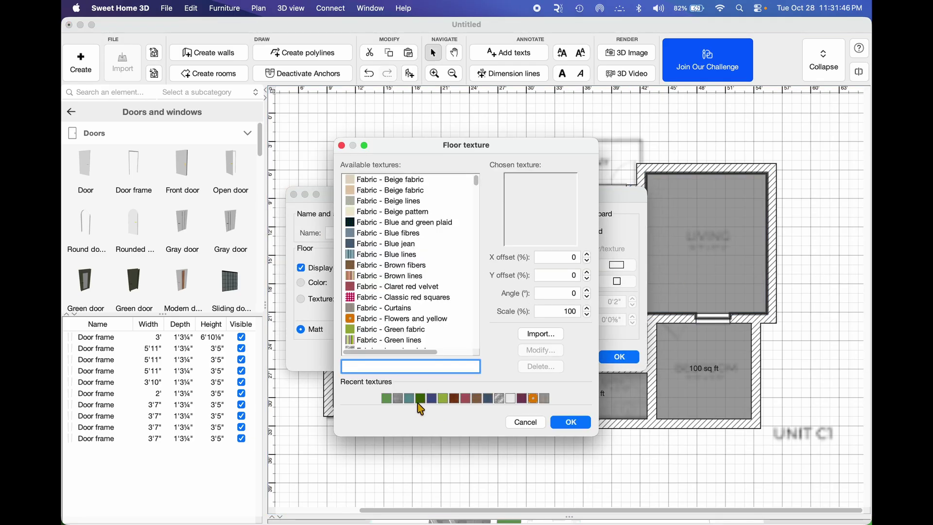
pyautogui.click(419, 399)
pyautogui.click(572, 422)
pyautogui.click(619, 358)
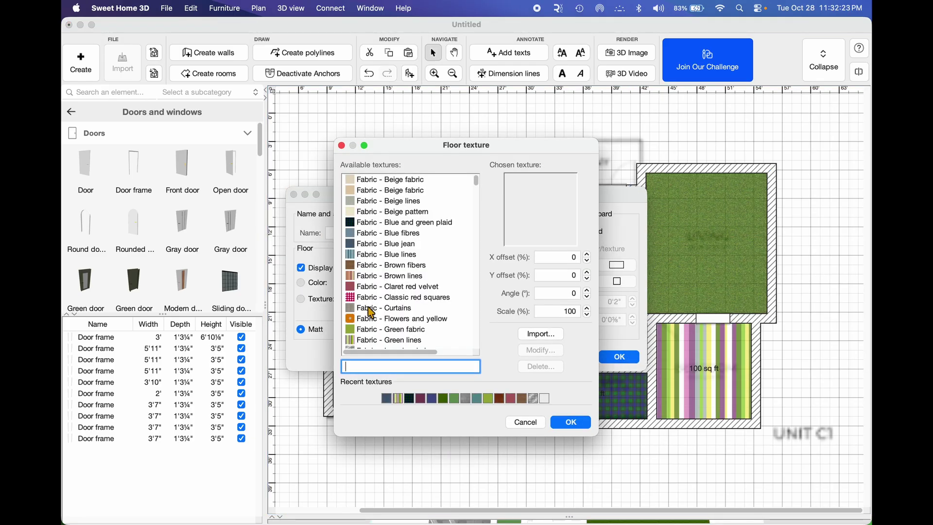
# Apply the Fabric - Classic red squares texture to the floor of the small angled closet beside the middle bath.
pyautogui.click(384, 297)
pyautogui.click(572, 423)
pyautogui.click(619, 358)
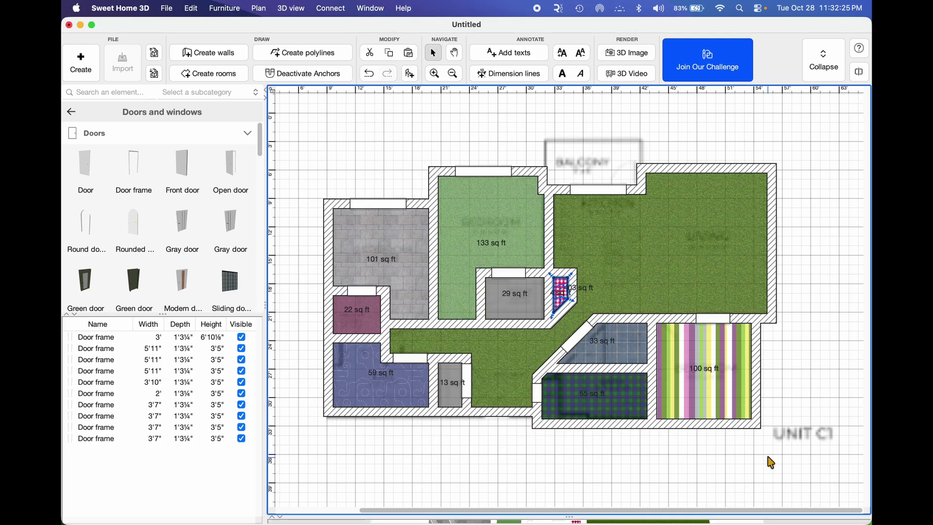
# Select the whole plan and set the height of all walls to 4 feet.
pyautogui.moveTo(799, 468); pyautogui.dragTo(298, 142)
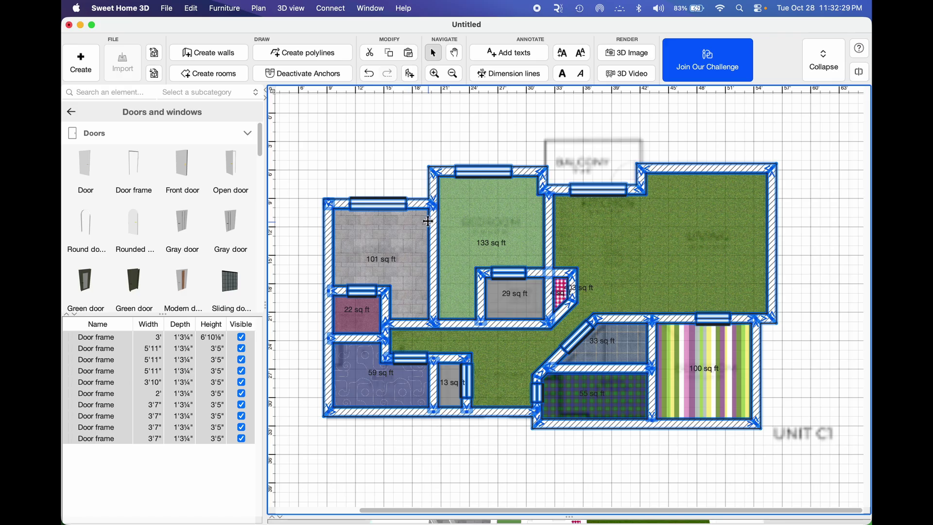
pyautogui.rightClick(434, 186)
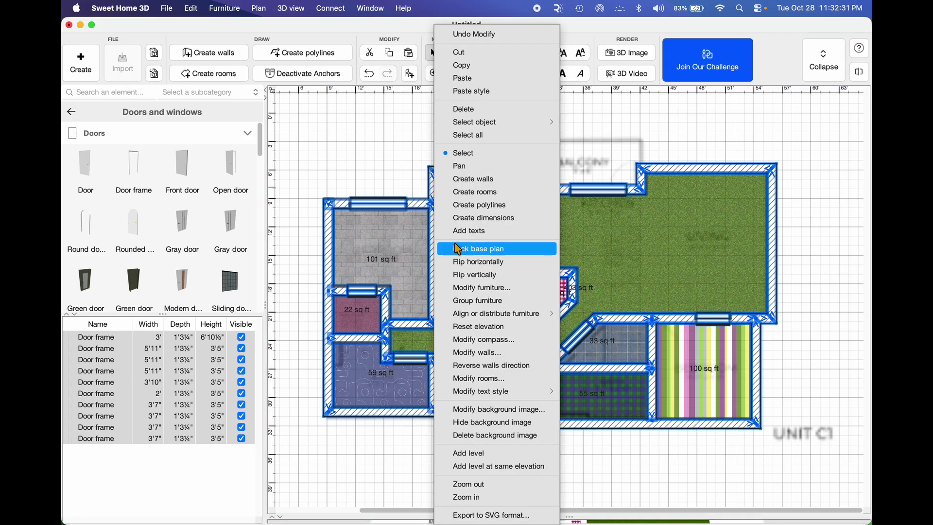
pyautogui.click(476, 358)
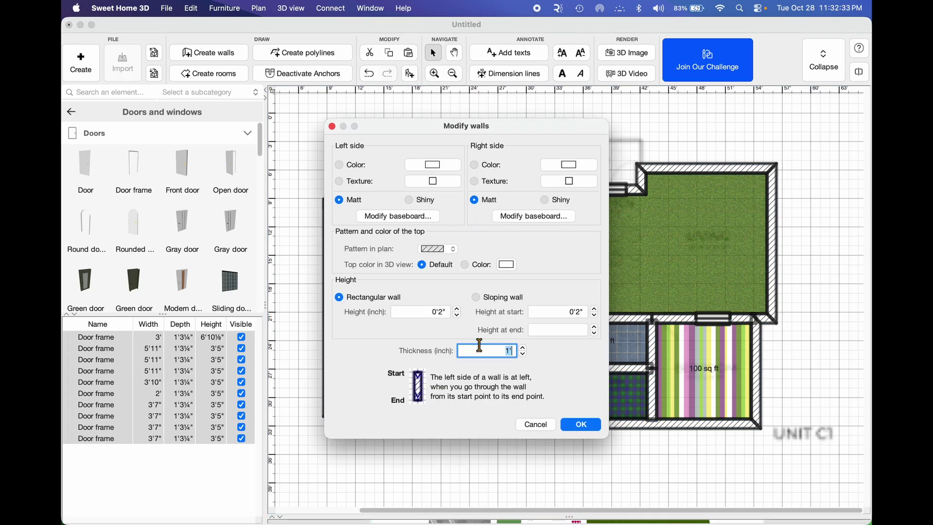
pyautogui.moveTo(560, 313); pyautogui.dragTo(590, 311)
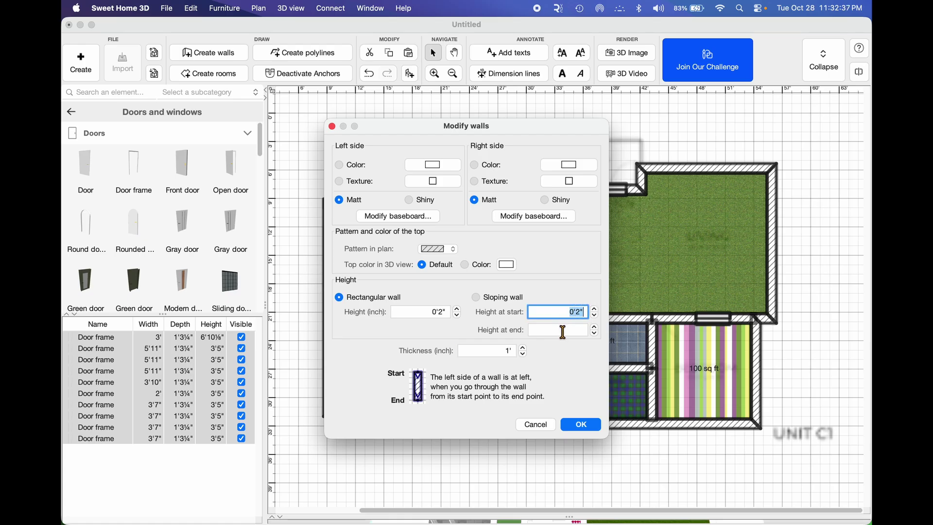
pyautogui.write('4')
pyautogui.moveTo(438, 311); pyautogui.dragTo(459, 312)
pyautogui.write('4')
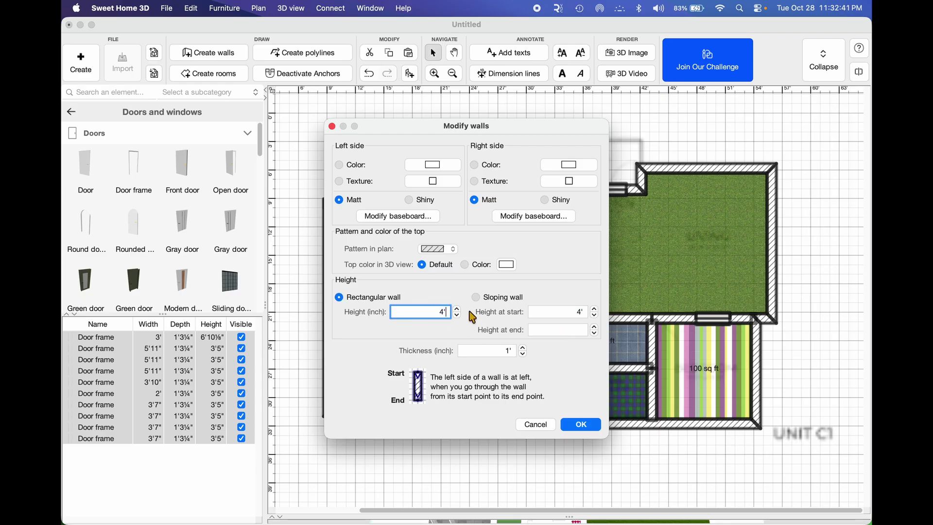
pyautogui.click(584, 425)
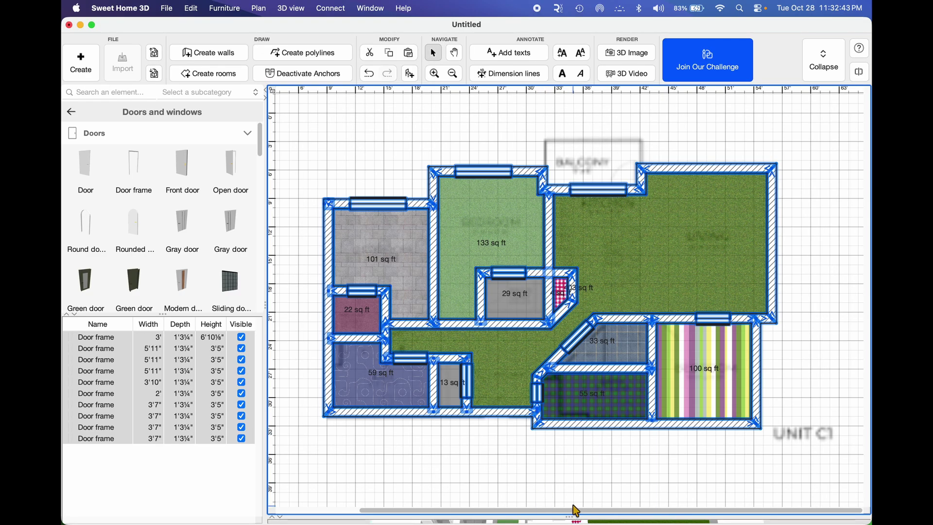
# Enlarge the 3D view to fill the window, hiding the plan and the furniture catalog.
pyautogui.moveTo(571, 516); pyautogui.dragTo(590, 35)
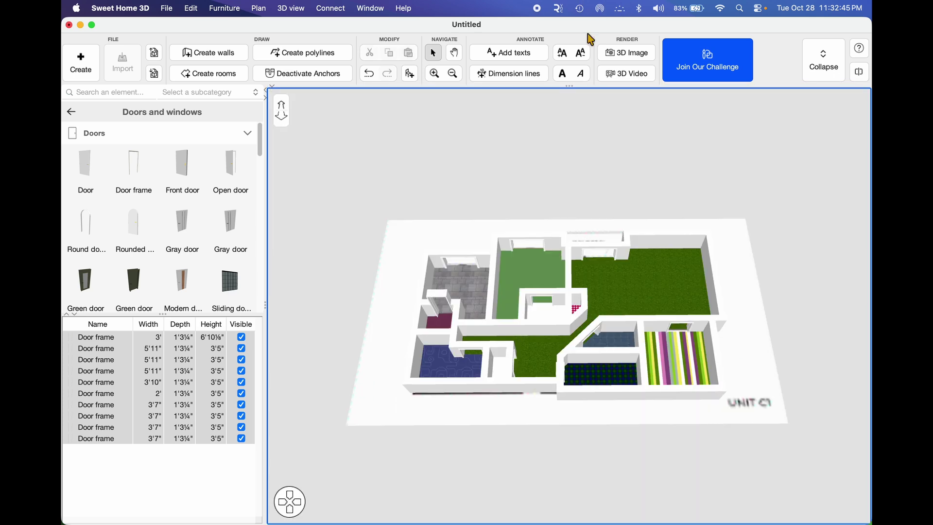
pyautogui.moveTo(552, 343); pyautogui.dragTo(551, 415)
pyautogui.click(265, 91)
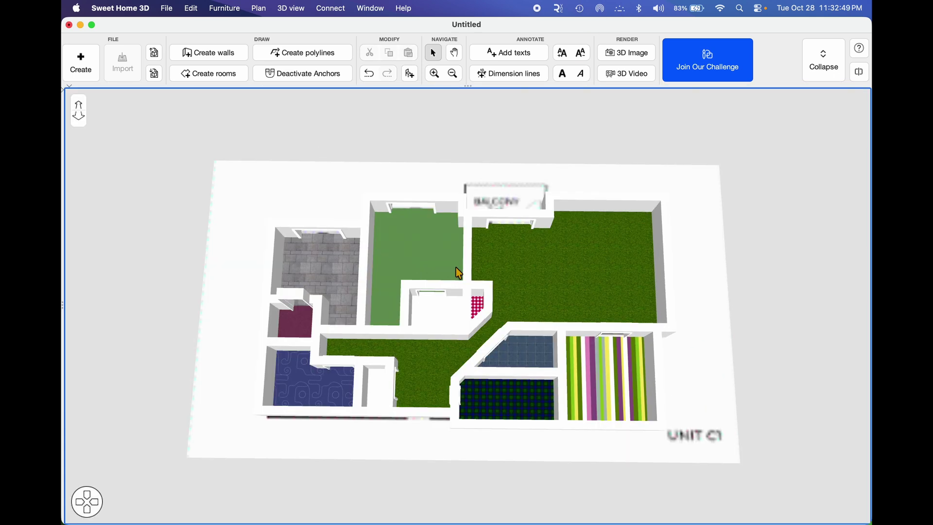
# Turn off the visibility of the background image in the 3D view.
pyautogui.rightClick(687, 260)
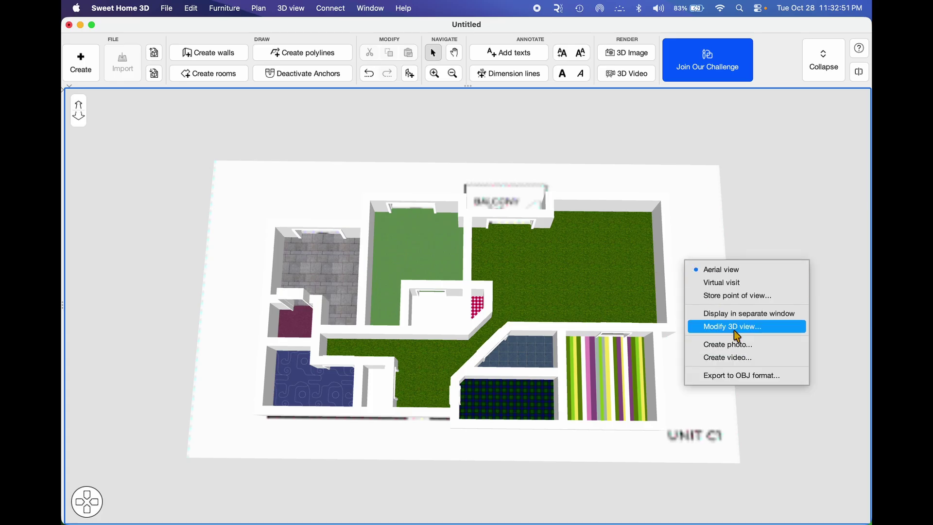
pyautogui.click(705, 325)
pyautogui.click(381, 256)
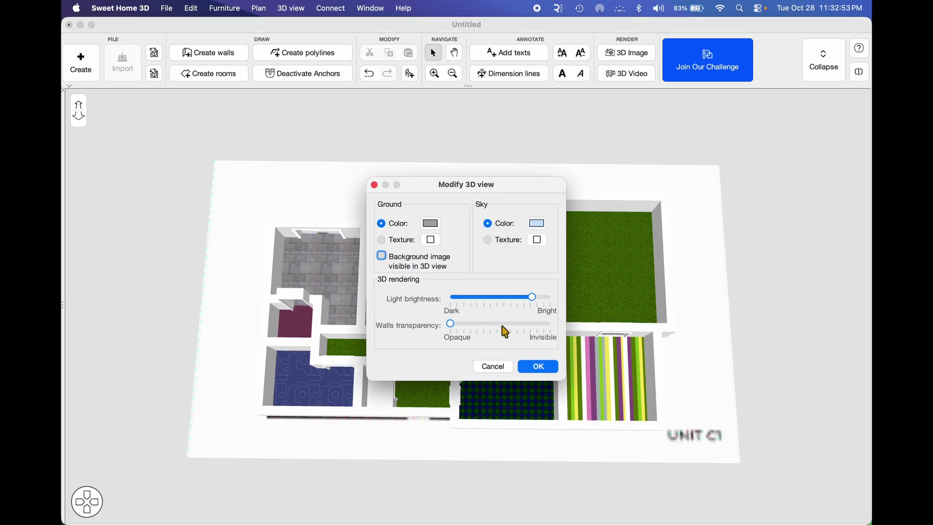
pyautogui.click(538, 367)
pyautogui.moveTo(564, 414); pyautogui.dragTo(554, 375)
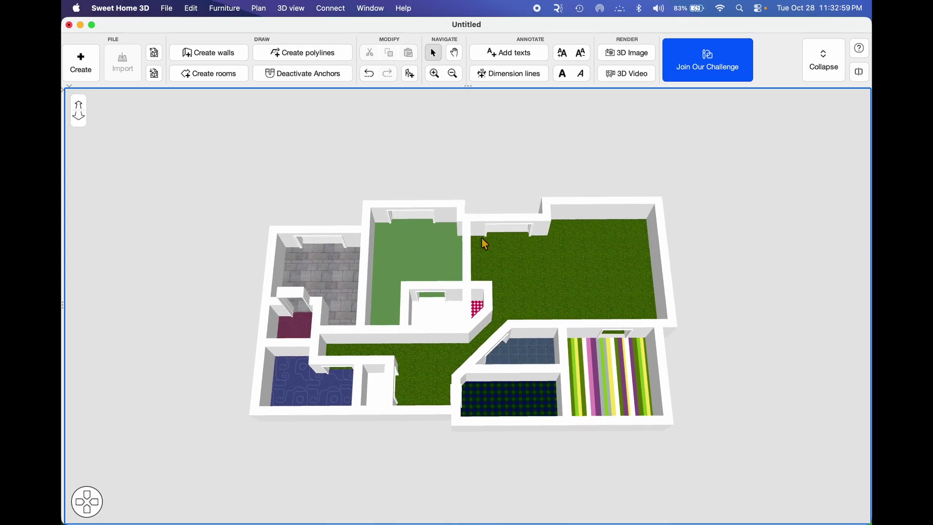
# Bring back the plan and color the floor of the 29 sq ft room blue (#0017F8) from the recent colors.
pyautogui.moveTo(470, 85); pyautogui.dragTo(468, 522)
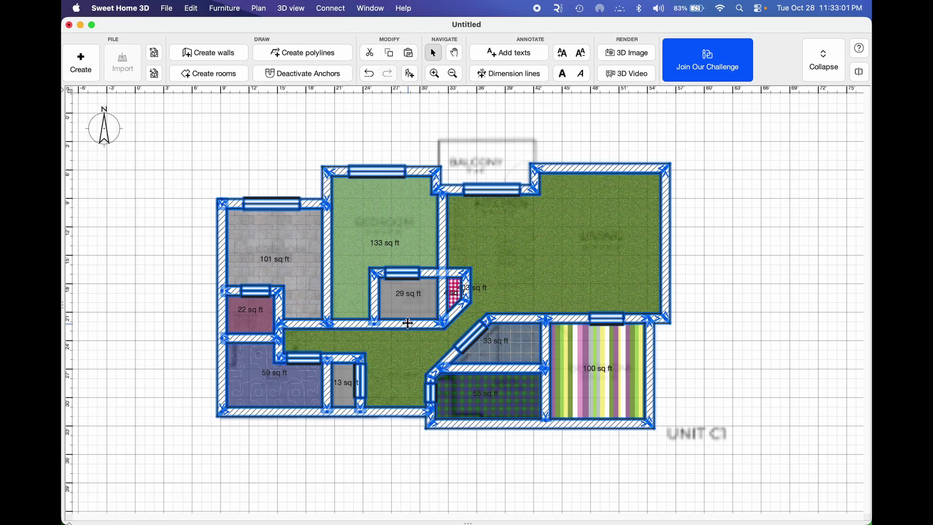
pyautogui.doubleClick(409, 320)
pyautogui.click(352, 282)
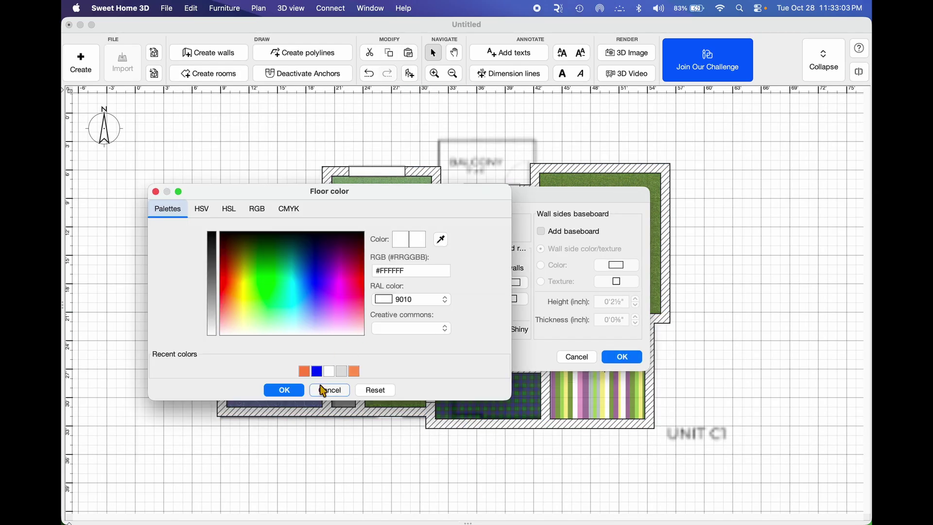
pyautogui.click(317, 371)
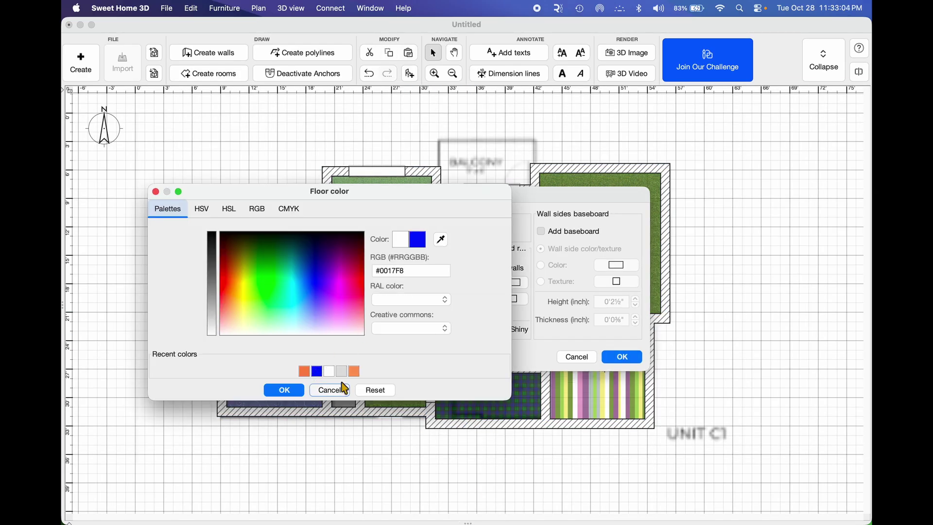
pyautogui.click(298, 391)
pyautogui.click(622, 357)
# Set the floor texture of the large living and hallway room to Wall - Dark wood.
pyautogui.doubleClick(409, 302)
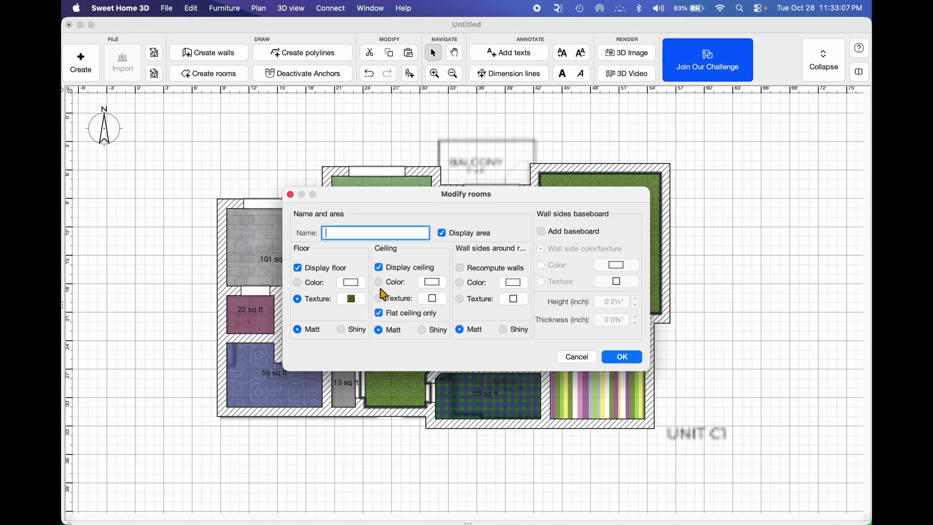
pyautogui.click(351, 301)
pyautogui.scroll(-10, 389, 272)
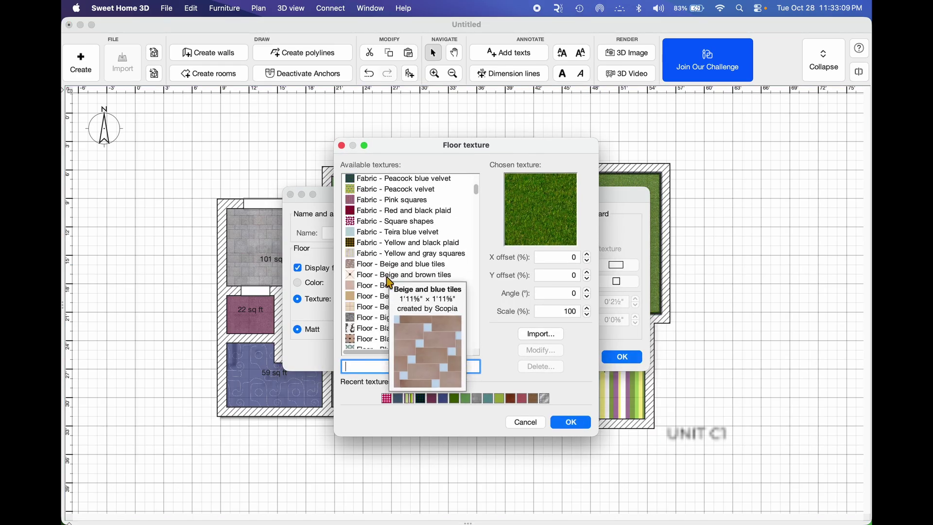
pyautogui.scroll(-15, 385, 300)
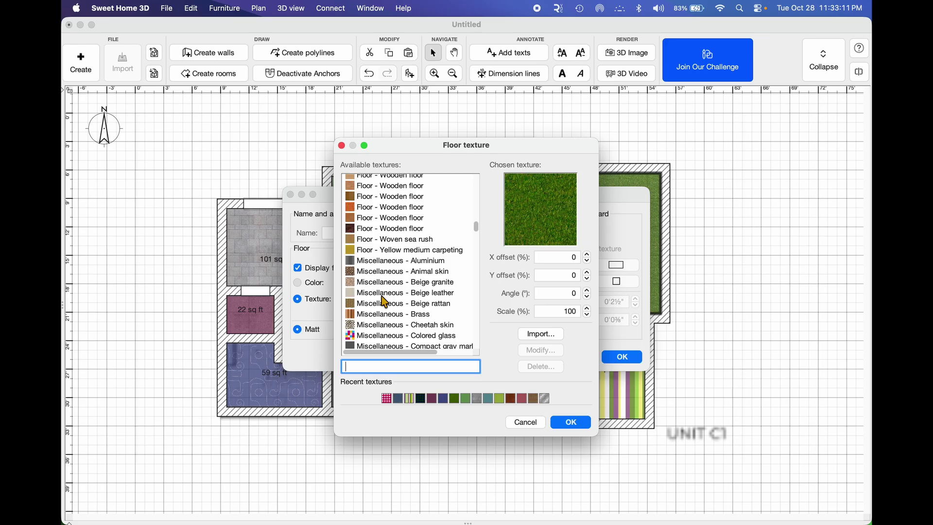
pyautogui.scroll(-20, 398, 299)
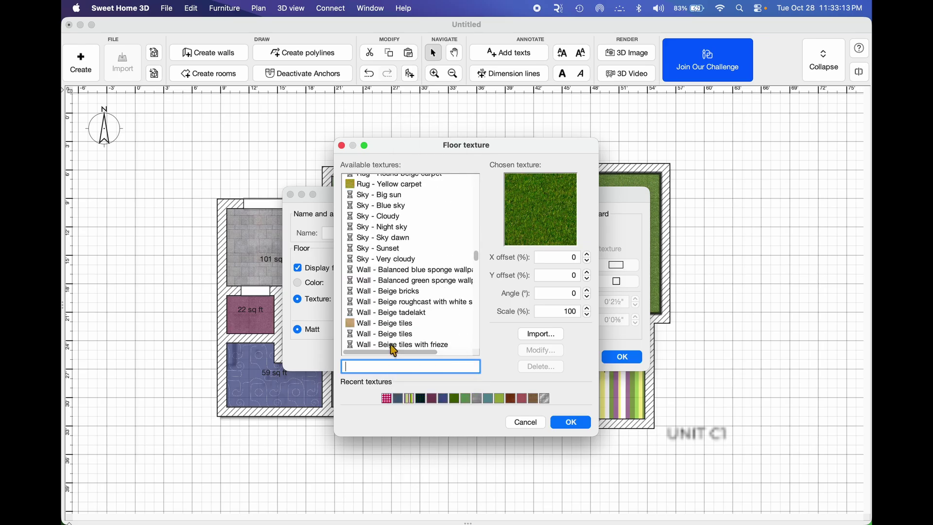
pyautogui.click(392, 316)
pyautogui.click(395, 305)
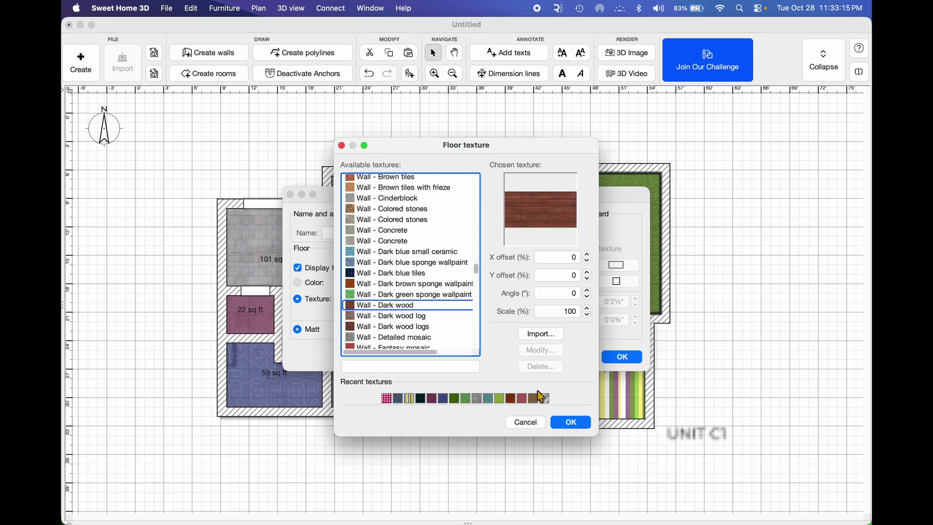
pyautogui.click(571, 423)
pyautogui.click(622, 357)
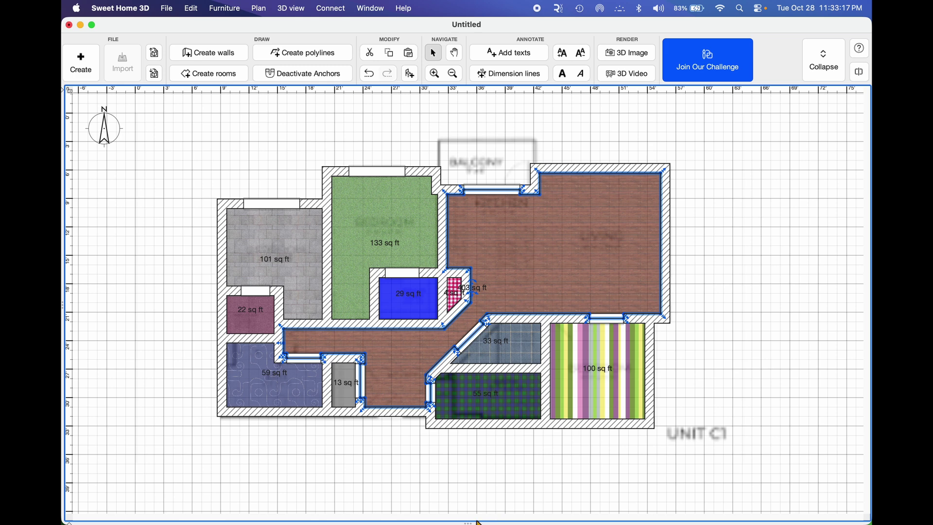
# Frame the whole apartment in an enlarged 3D aerial view and store that point of view.
pyautogui.moveTo(471, 522); pyautogui.dragTo(520, 73)
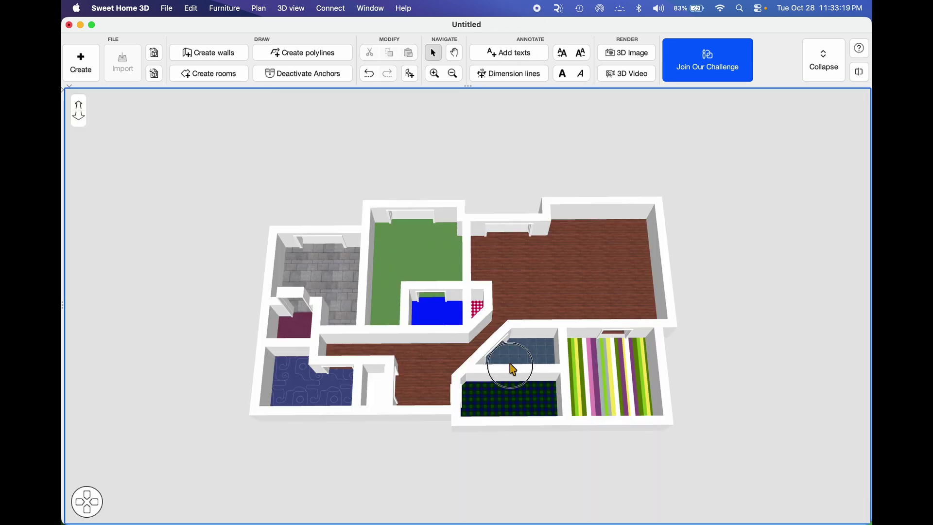
pyautogui.moveTo(511, 395); pyautogui.dragTo(509, 354)
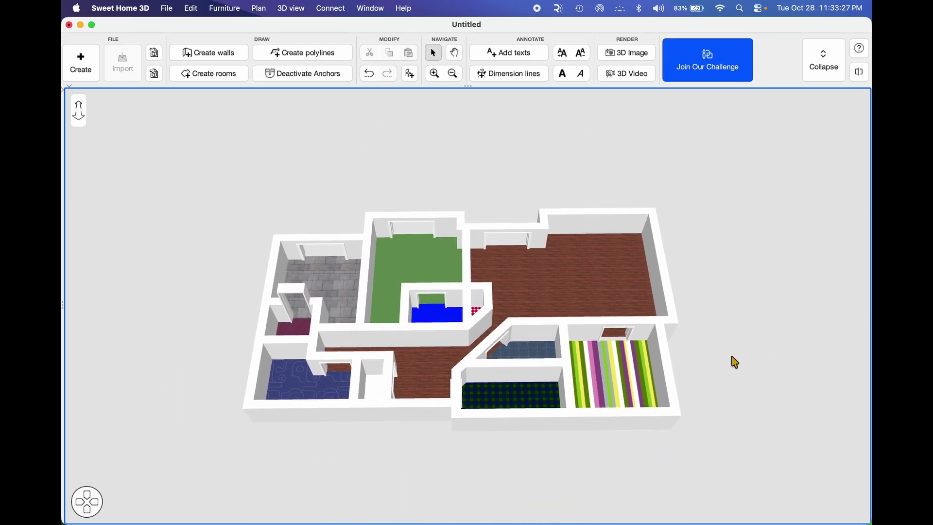
pyautogui.scroll(10, 728, 361)
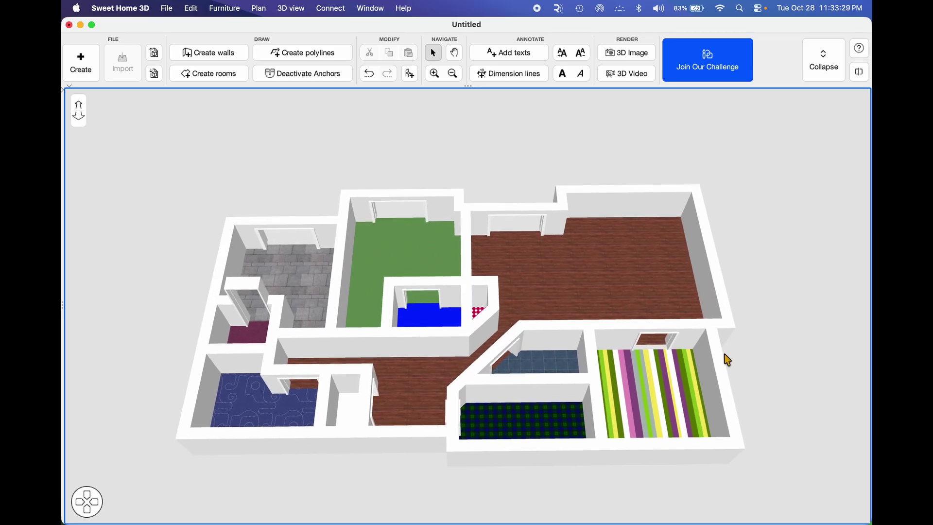
pyautogui.scroll(10, 756, 381)
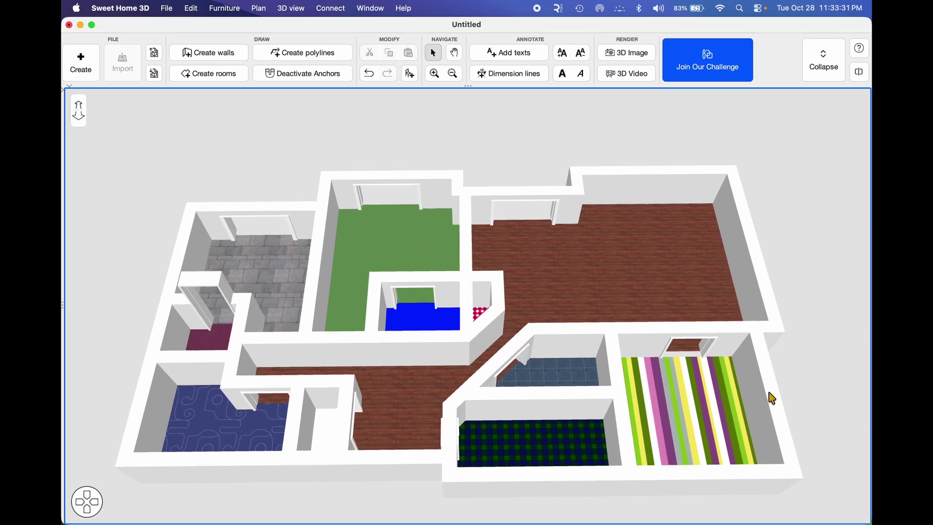
pyautogui.rightClick(835, 294)
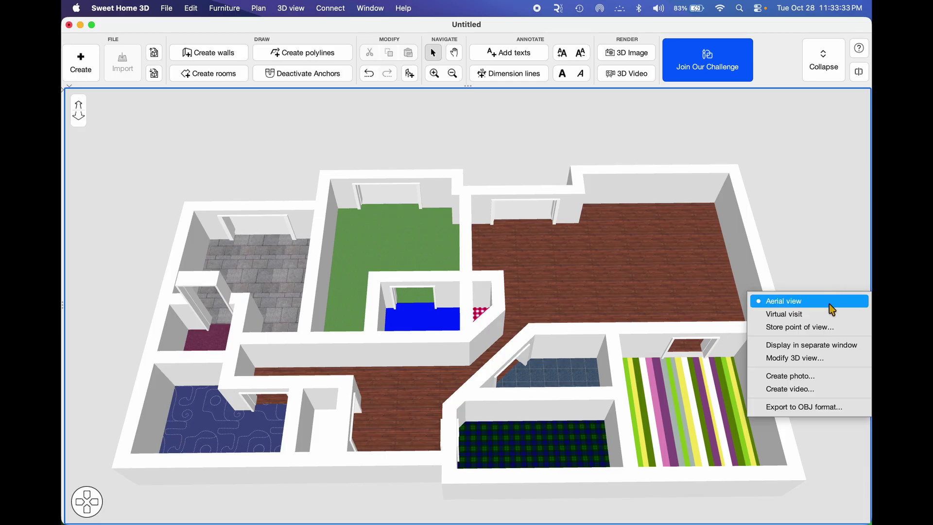
pyautogui.click(825, 331)
pyautogui.click(514, 302)
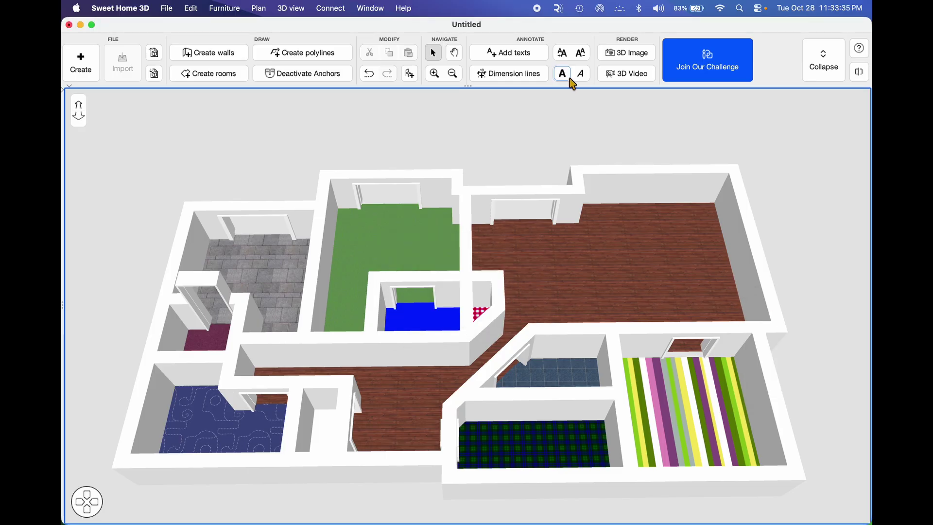
# Render a 3D photo of the apartment's aerial view at 2,500 × 1,354 pixels and best quality with the YafaRay renderer.
pyautogui.click(624, 55)
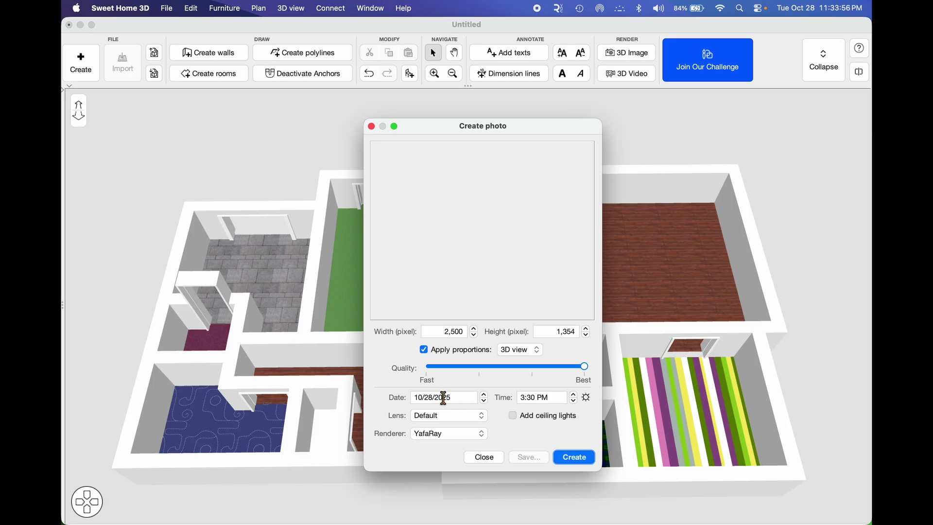
pyautogui.click(462, 437)
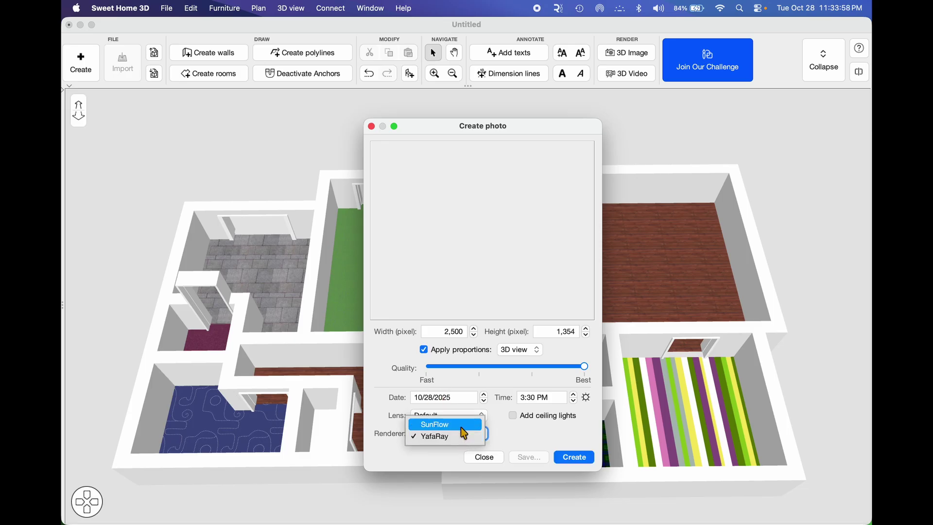
pyautogui.click(463, 440)
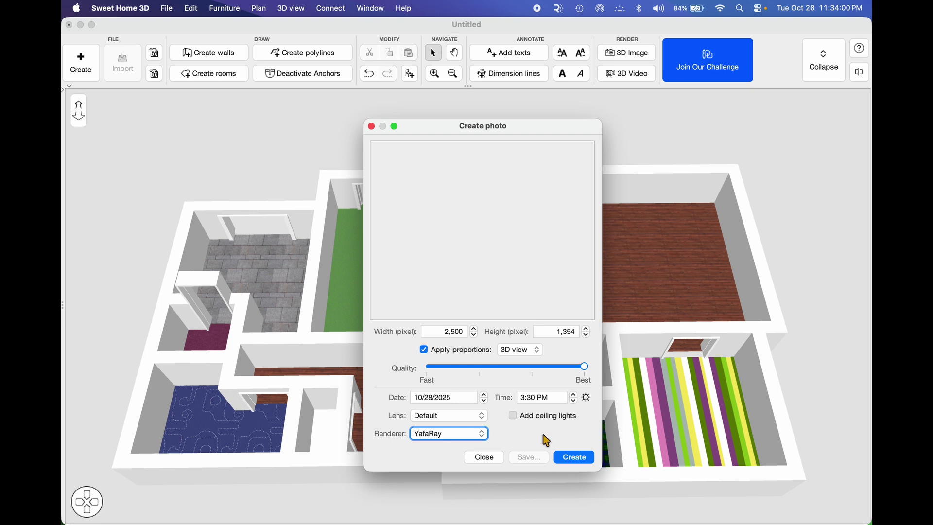
pyautogui.click(575, 459)
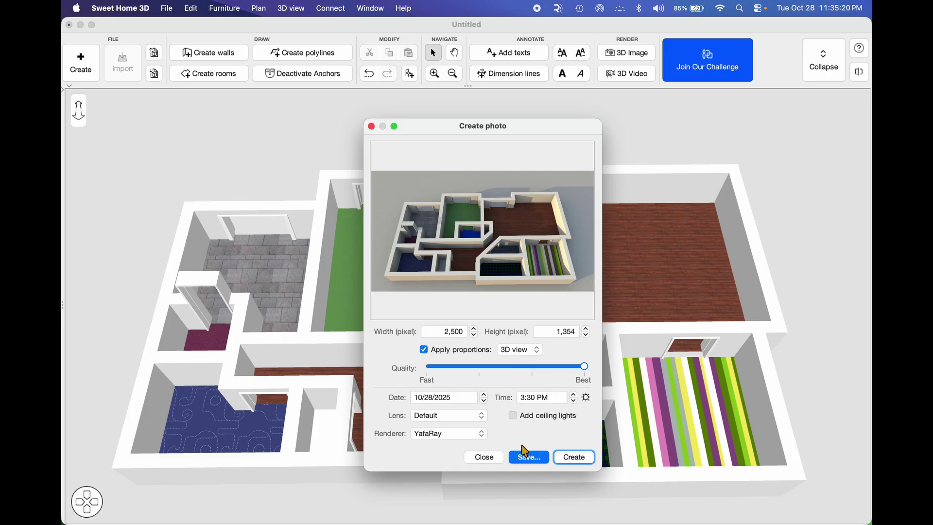
# Save the rendered photo as Untitled on the Desktop, replacing the existing file, and close the photo dialog.
pyautogui.click(528, 456)
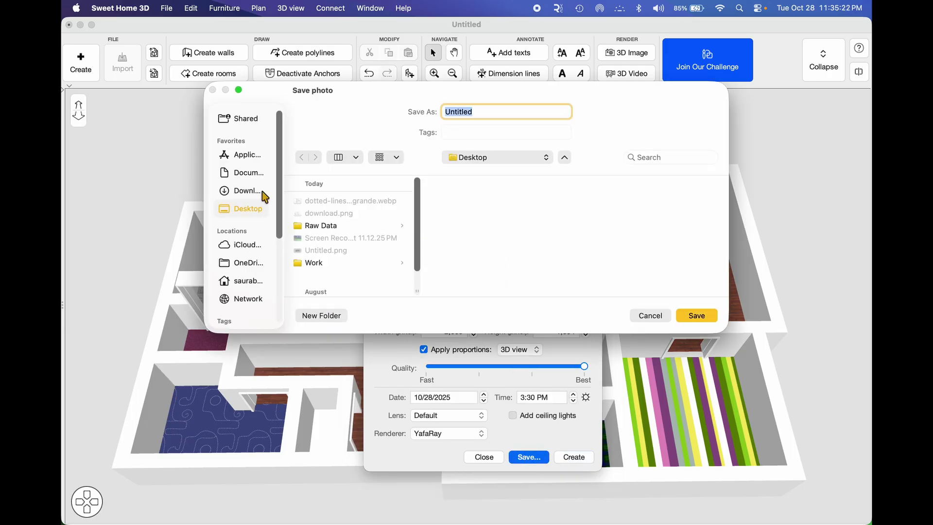
pyautogui.click(713, 321)
pyautogui.click(495, 269)
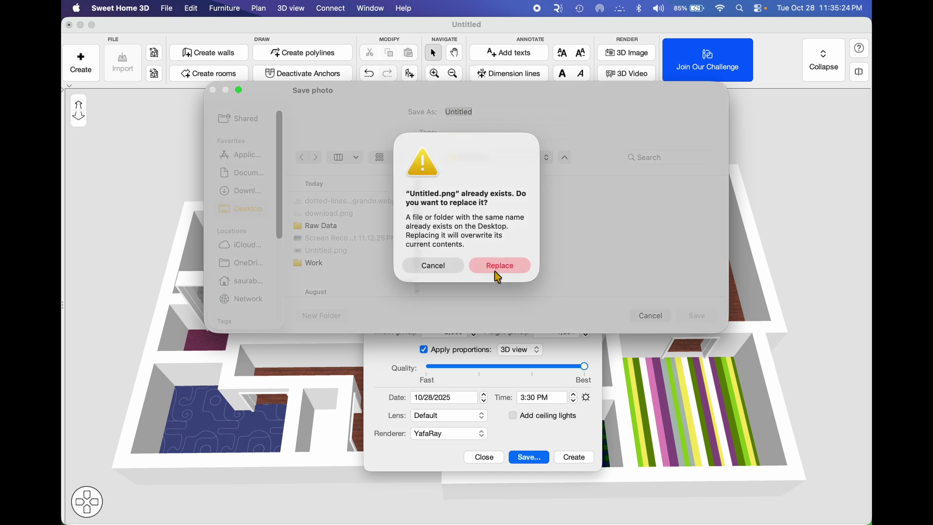
pyautogui.click(492, 456)
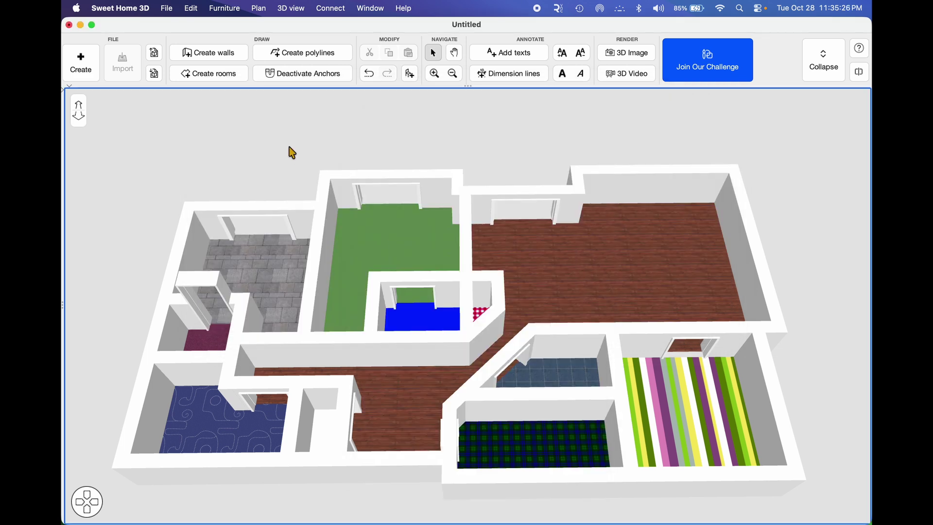
# Save the home project on the Desktop under the name dsd.
pyautogui.click(166, 8)
pyautogui.click(190, 103)
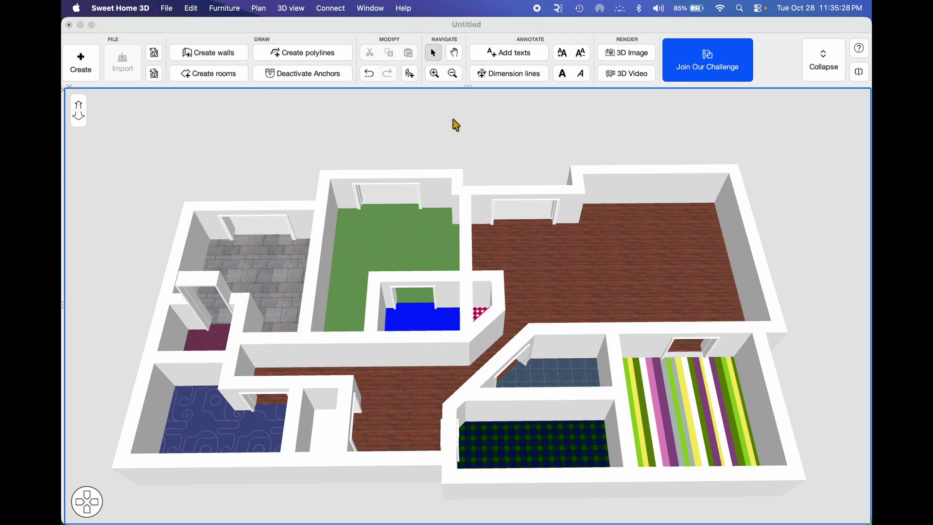
pyautogui.write('dsd')
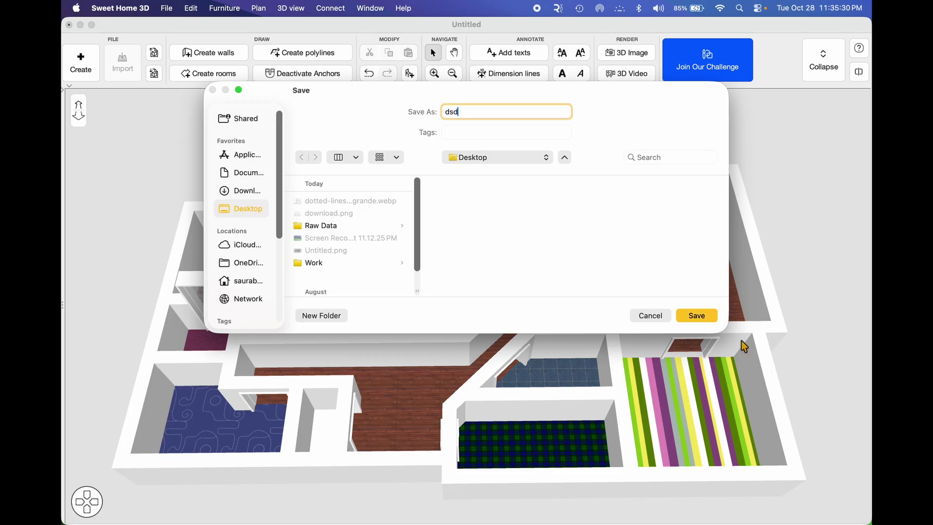
pyautogui.click(690, 317)
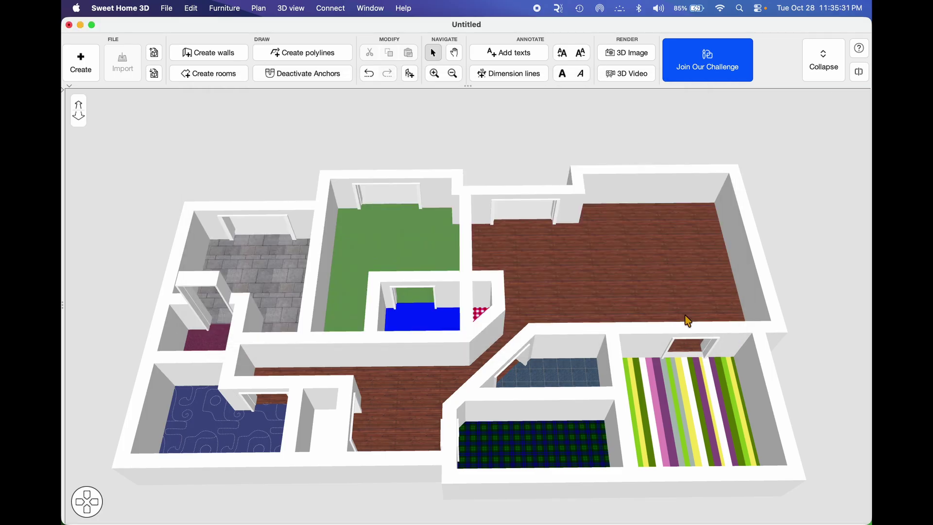
# Minimize the project window and view the rendered Untitled.png from the desktop full screen in Preview.
pyautogui.click(81, 25)
pyautogui.click(828, 234)
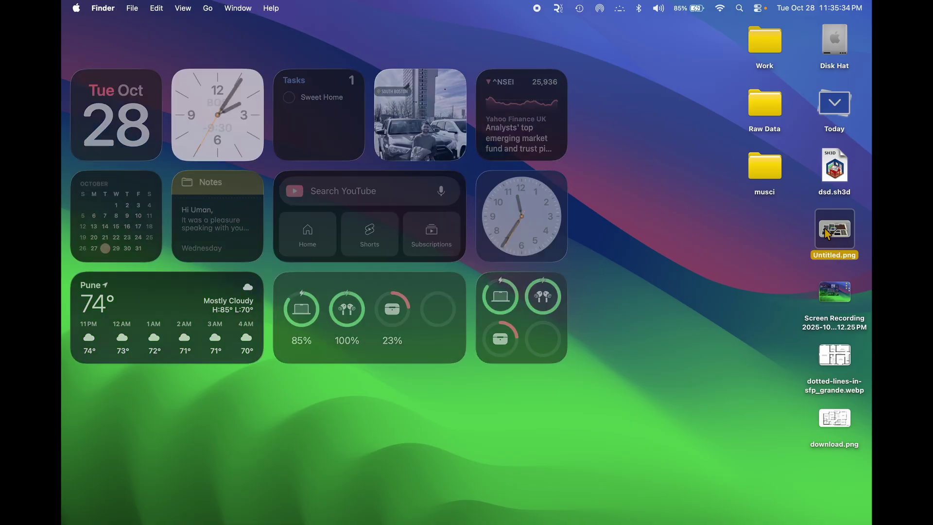
pyautogui.doubleClick(828, 234)
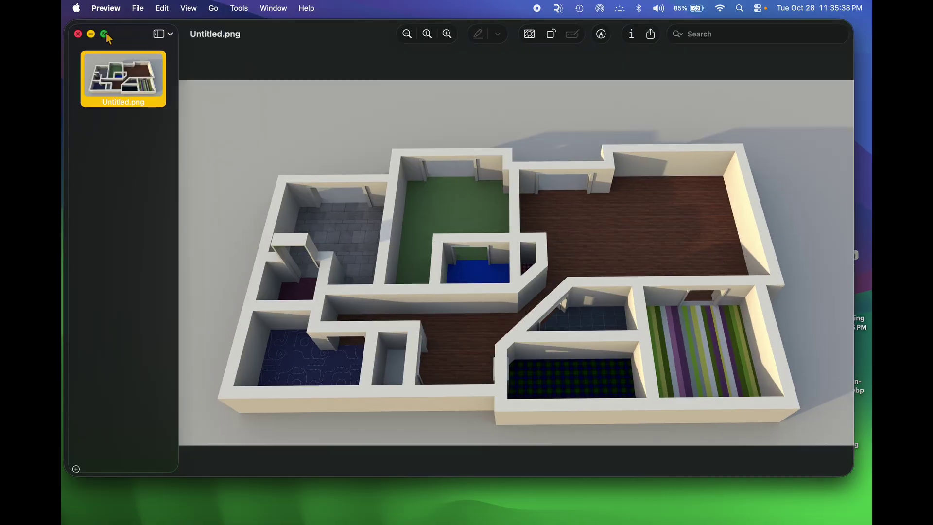
pyautogui.click(105, 35)
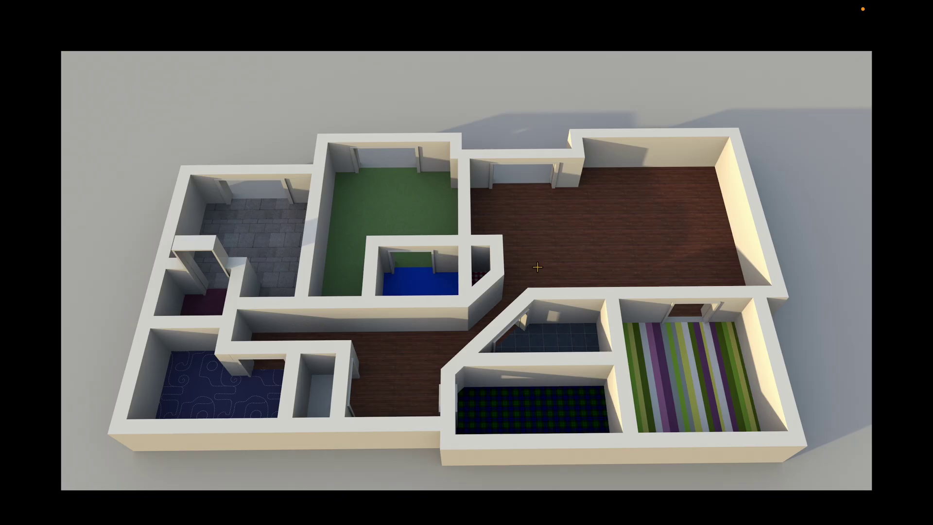